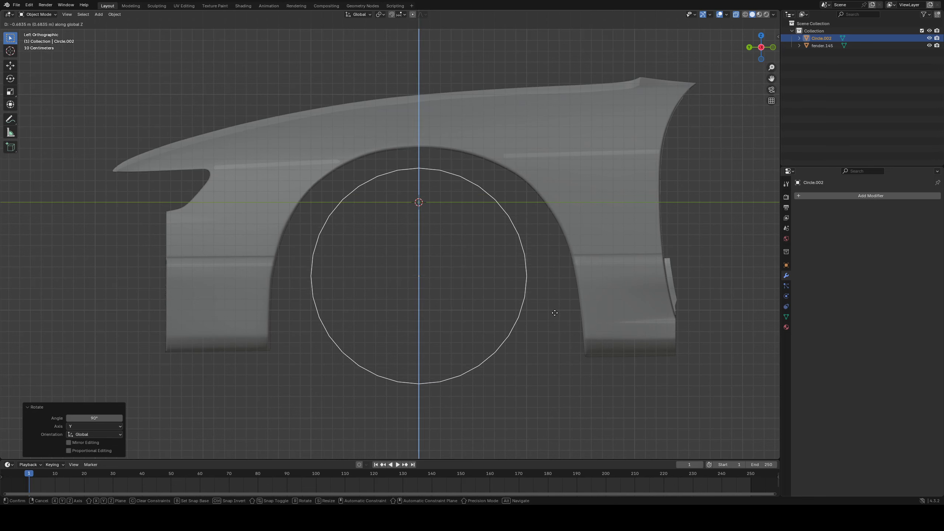
# - Lower the circle along Z and enlarge its mesh until its upper edge roughly meets the fender's wheel arch opening
pyautogui.click(554, 312)
pyautogui.press('Tab')
pyautogui.press('s')
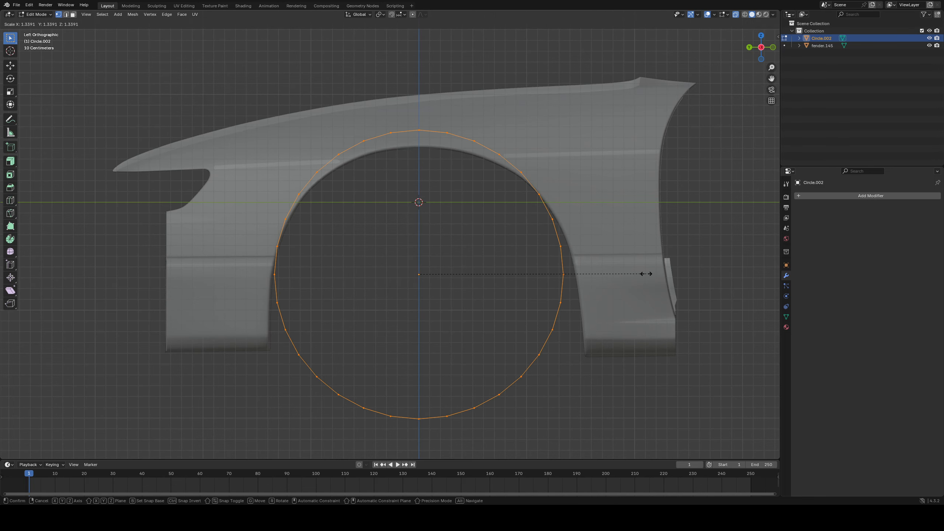
pyautogui.click(645, 270)
pyautogui.press('s')
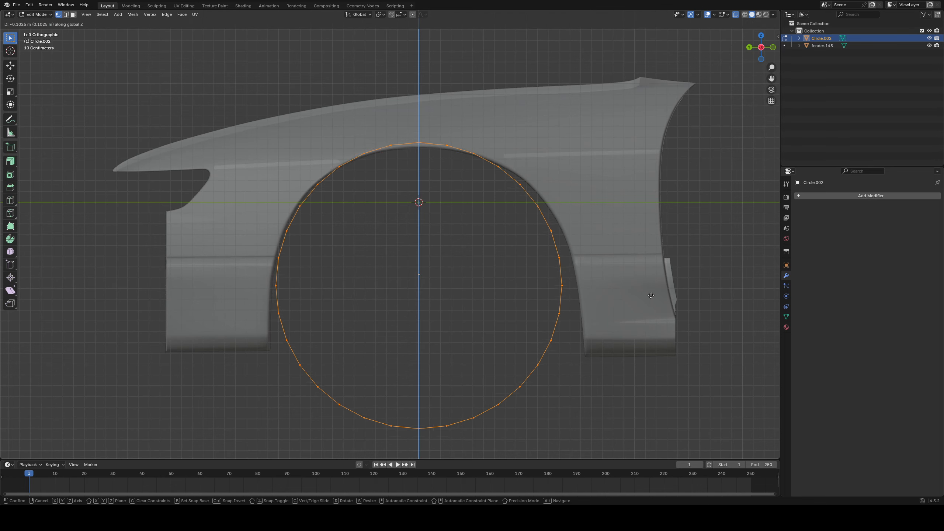
pyautogui.click(655, 289)
pyautogui.press('g')
pyautogui.press('z')
pyautogui.click(651, 270)
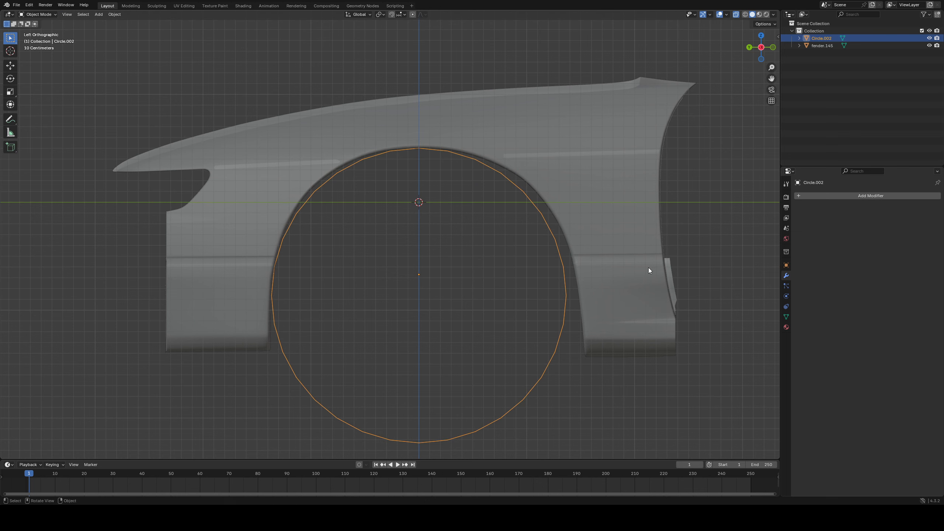
# - Leave Edit Mode and move the fender about 0.048 m along Y to line its wheel arch up with the circle
pyautogui.press('Tab')
pyautogui.click(649, 265)
pyautogui.press('g')
pyautogui.press('y')
pyautogui.click(647, 259)
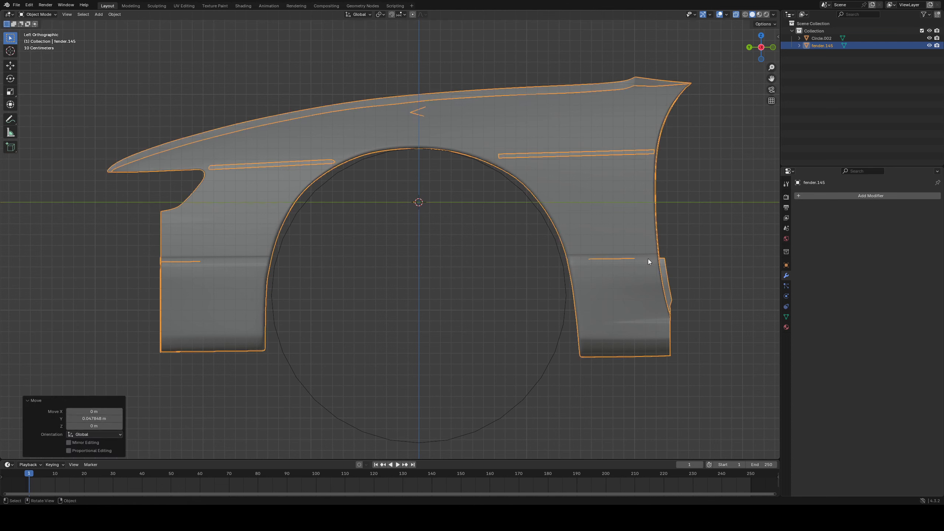
# - Scale the circle's mesh up by about 1.03 and lower it slightly along Z to fit the wheel arch
pyautogui.click(567, 254)
pyautogui.press('Tab')
pyautogui.press('a')
pyautogui.press('s')
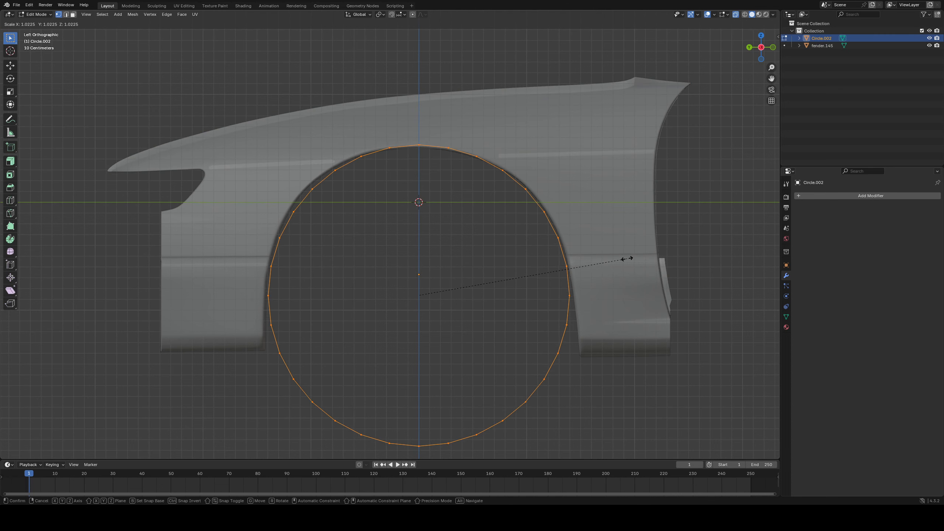
pyautogui.click(628, 258)
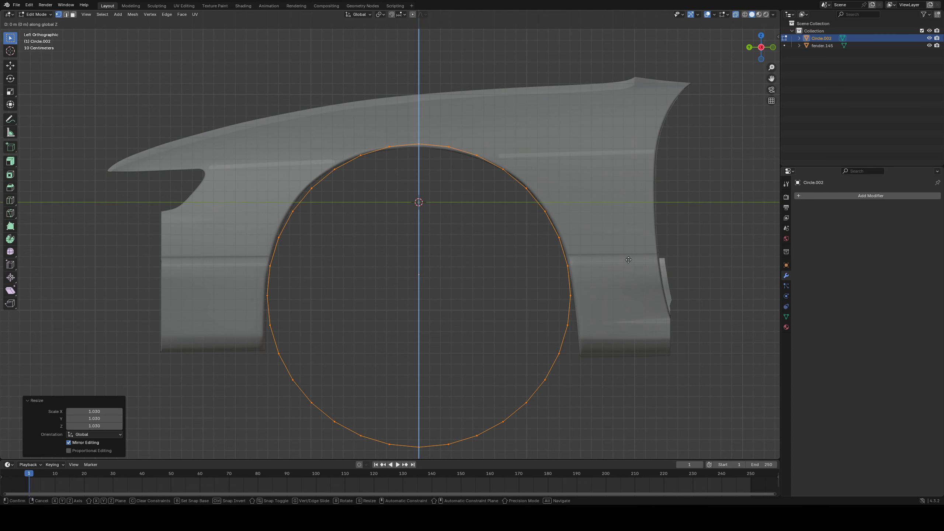
pyautogui.click(230, 290)
# - Select the vertices of the circle's lower half and delete them, keeping only the arc along the wheel arch
pyautogui.moveTo(226, 261); pyautogui.dragTo(613, 436)
pyautogui.moveTo(198, 274); pyautogui.dragTo(705, 458)
pyautogui.rightClick(589, 302)
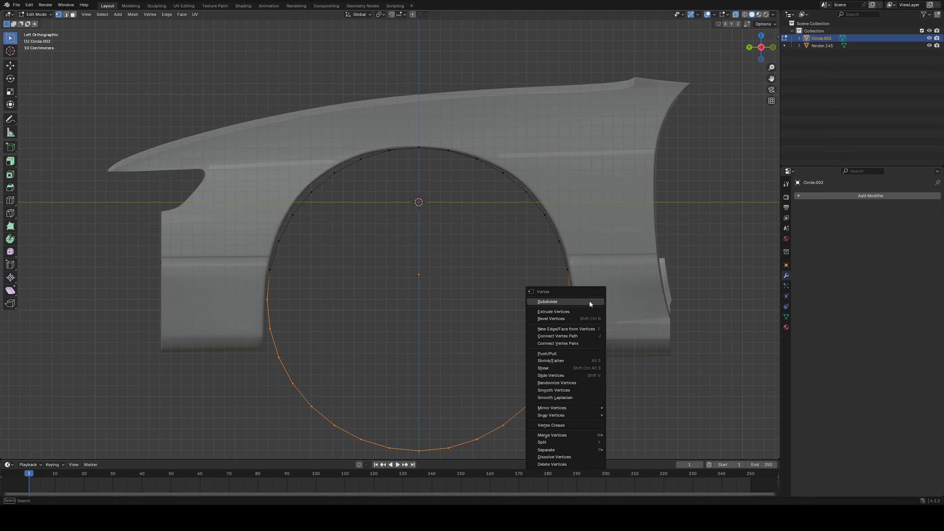
pyautogui.click(562, 468)
# - Raise the whole arc about 0.036 m along Z toward the wheel arch edge
pyautogui.scroll(1, 634, 338)
pyautogui.scroll(1, 634, 338)
pyautogui.press('a')
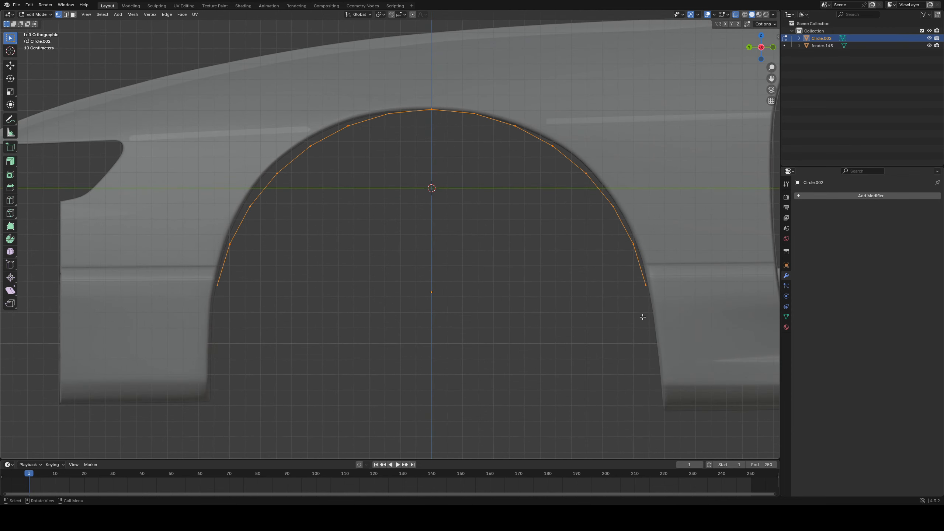
pyautogui.press('g')
pyautogui.press('z')
pyautogui.click(649, 255)
# - Compare both ends of the arc with the wheel arch and raise the arc another 0.021 m or so along Z
pyautogui.keyDown('shift'); pyautogui.moveTo(649, 254); pyautogui.dragTo(392, 249, button='middle'); pyautogui.keyUp('shift')
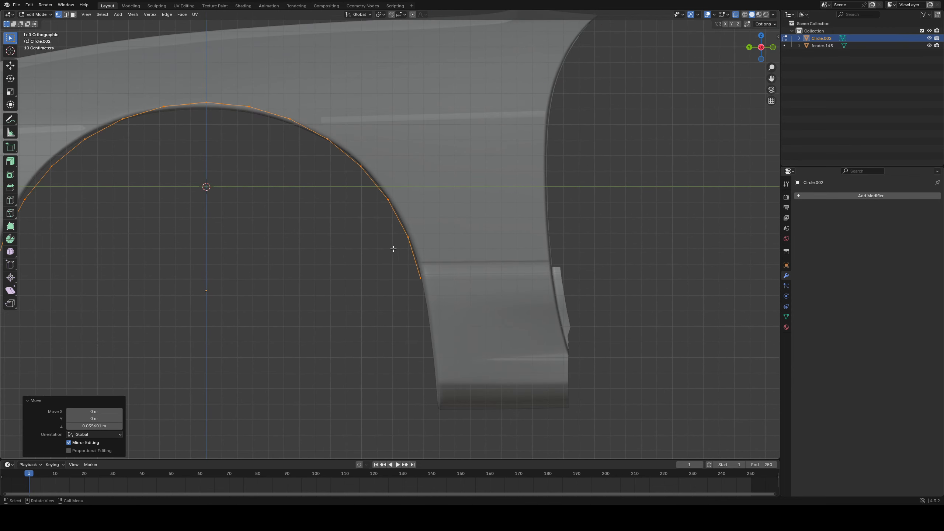
pyautogui.keyDown('shift'); pyautogui.moveTo(544, 290); pyautogui.dragTo(180, 270, button='middle'); pyautogui.keyUp('shift')
pyautogui.scroll(2, 303, 242)
pyautogui.scroll(1, 421, 232)
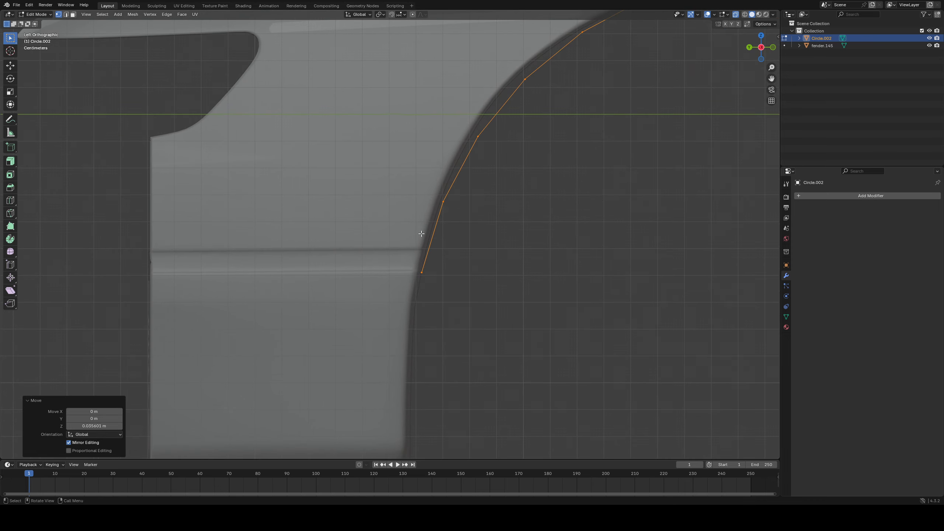
pyautogui.scroll(-4, 345, 264)
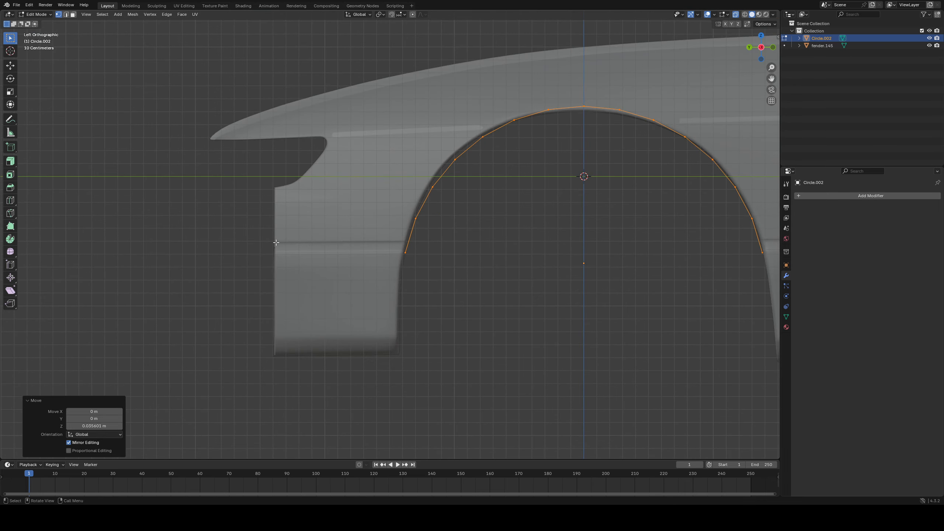
pyautogui.keyDown('shift'); pyautogui.moveTo(524, 258); pyautogui.dragTo(408, 230, button='middle'); pyautogui.keyUp('shift')
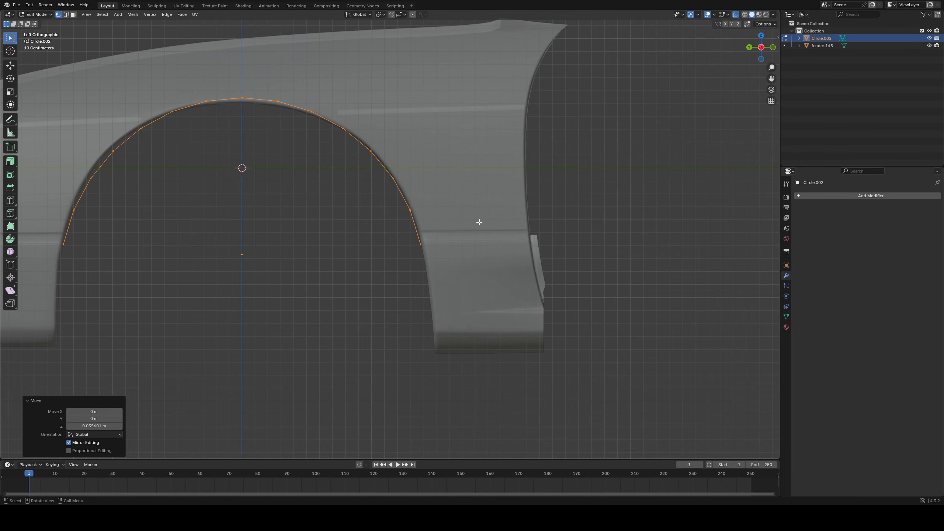
pyautogui.keyDown('shift'); pyautogui.moveTo(479, 222); pyautogui.dragTo(442, 286, button='middle'); pyautogui.keyUp('shift')
pyautogui.scroll(3, 412, 290)
pyautogui.click(390, 314)
pyautogui.press('a')
pyautogui.press('g')
pyautogui.press('z')
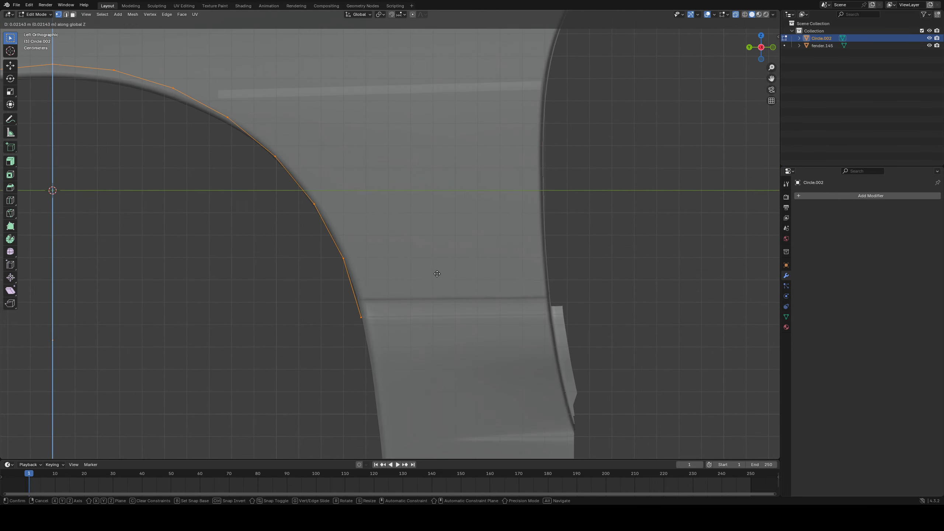
pyautogui.click(437, 273)
# - Scale the arc down along Z in two passes to flatten it toward the wheel arch's curvature
pyautogui.keyDown('shift'); pyautogui.moveTo(403, 262); pyautogui.dragTo(554, 266, button='middle'); pyautogui.keyUp('shift')
pyautogui.scroll(-1, 483, 209)
pyautogui.press('s')
pyautogui.press('y')
pyautogui.press('z')
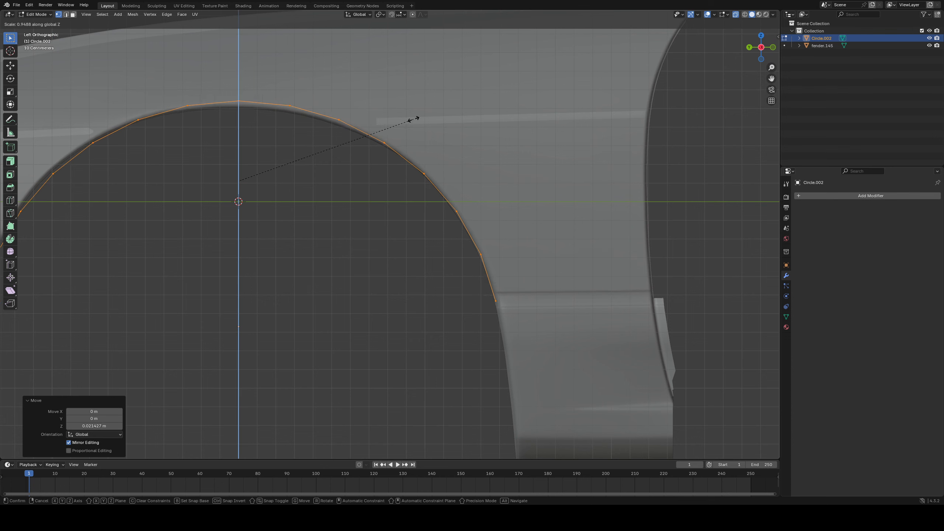
pyautogui.click(411, 126)
pyautogui.keyDown('shift'); pyautogui.moveTo(321, 162); pyautogui.dragTo(520, 186, button='middle'); pyautogui.keyUp('shift')
pyautogui.press('s')
pyautogui.press('z')
pyautogui.click(502, 100)
# - Move the flattened arc up about 0.028 m along Z so it sits just above the wheel arch edge
pyautogui.press('a')
pyautogui.press('g')
pyautogui.press('z')
pyautogui.click(558, 110)
# - Shift the arc along Y in small moves until it is centred over the wheel arch
pyautogui.scroll(2, 518, 186)
pyautogui.keyDown('shift'); pyautogui.moveTo(286, 164); pyautogui.dragTo(281, 230, button='middle'); pyautogui.keyUp('shift')
pyautogui.scroll(2, 281, 230)
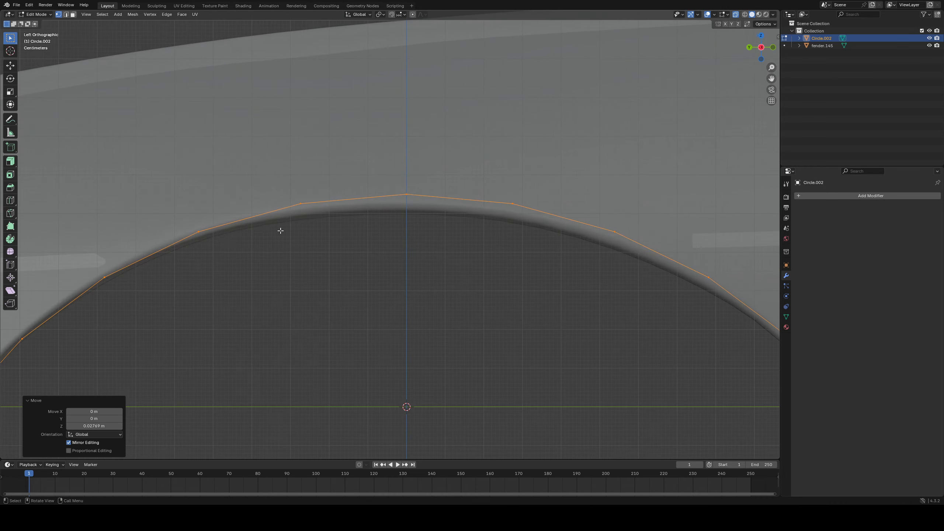
pyautogui.scroll(-4, 631, 253)
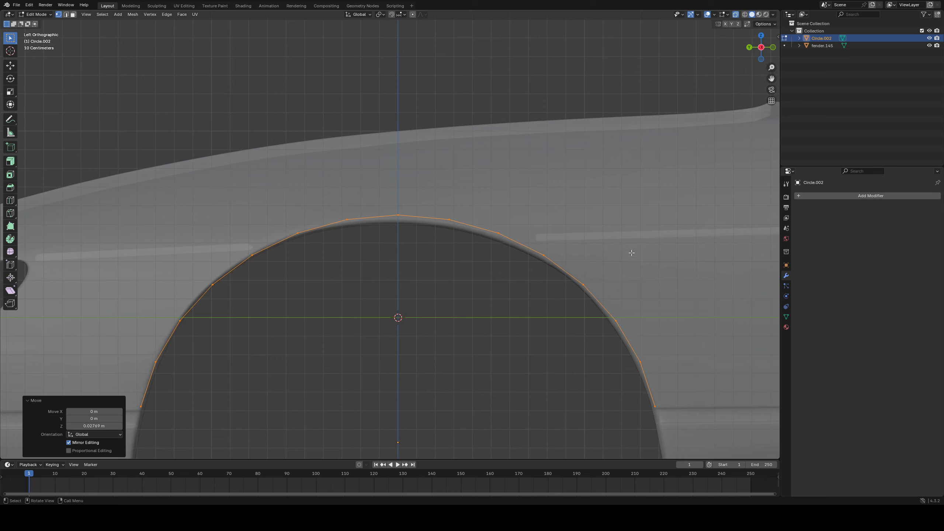
pyautogui.scroll(4, 476, 274)
pyautogui.press('g')
pyautogui.press('y')
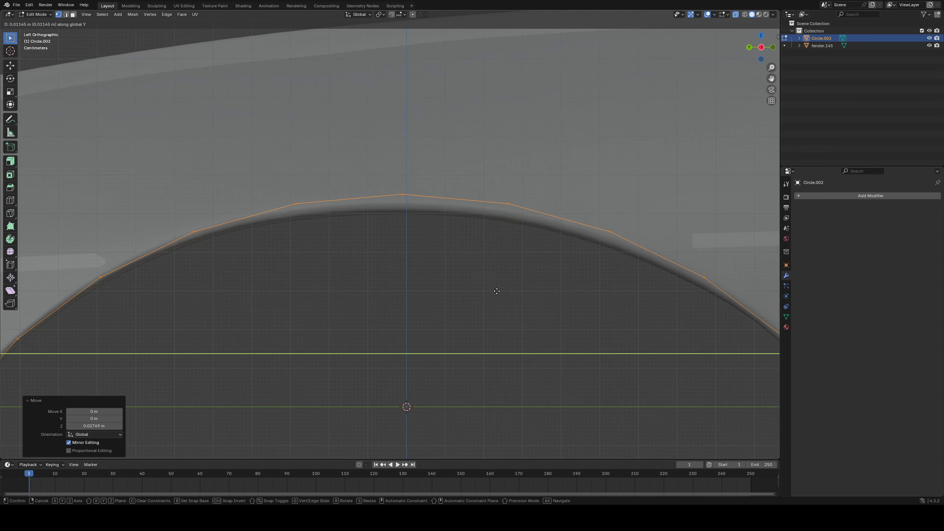
pyautogui.click(489, 292)
pyautogui.scroll(-3, 532, 282)
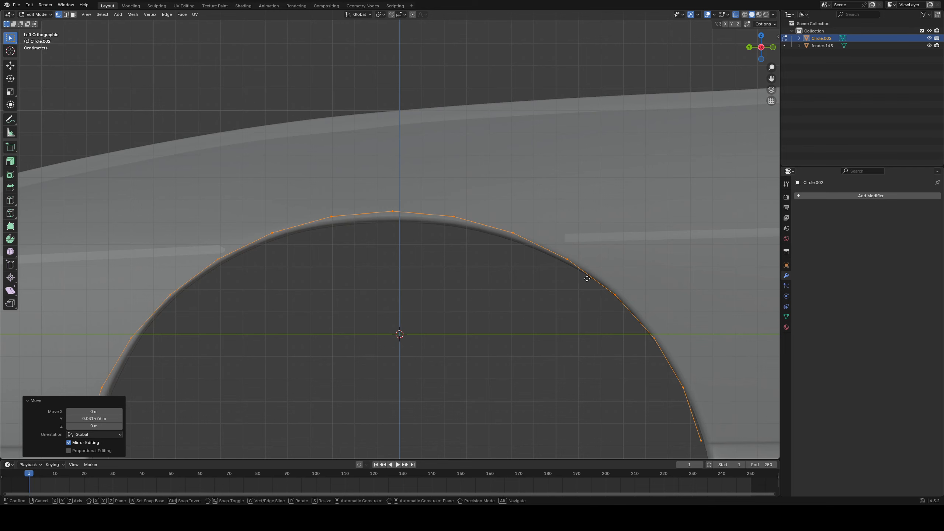
pyautogui.keyDown('shift'); pyautogui.scroll(-4, 589, 278); pyautogui.keyUp('shift')
pyautogui.press('g')
pyautogui.press('y')
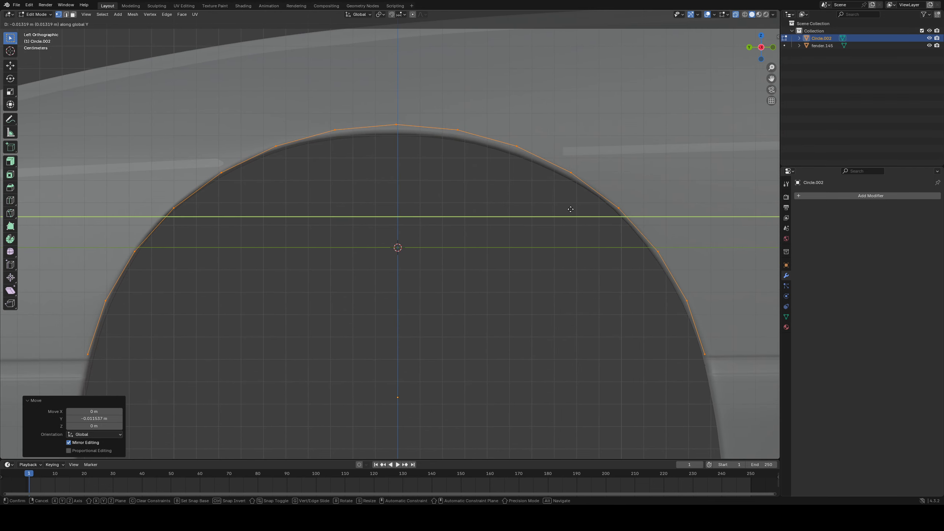
pyautogui.click(571, 209)
# - Turn off X-ray and move the arc about 3.42 m along negative X, just outside the near fender's outer surface
pyautogui.scroll(-3, 569, 208)
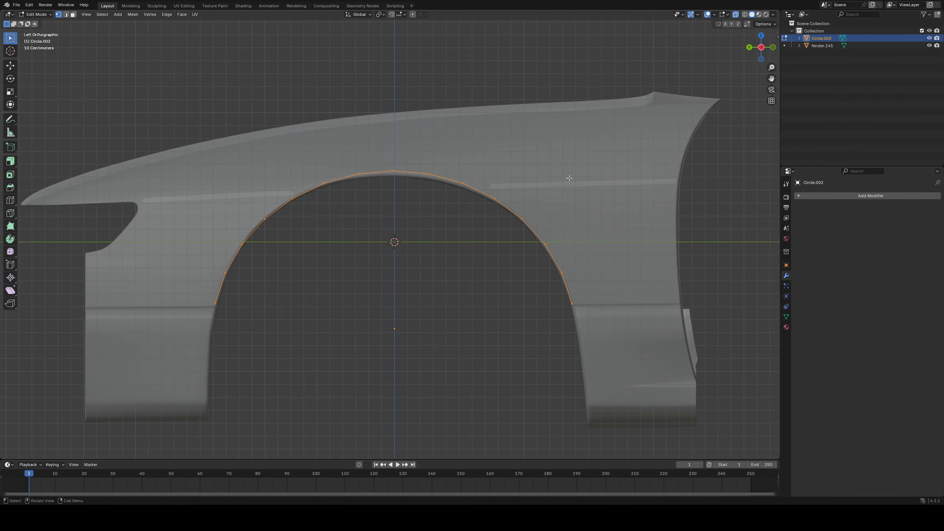
pyautogui.click(737, 14)
pyautogui.moveTo(416, 152); pyautogui.dragTo(340, 195, button='middle')
pyautogui.scroll(-6, 322, 198)
pyautogui.press('g')
pyautogui.press('x')
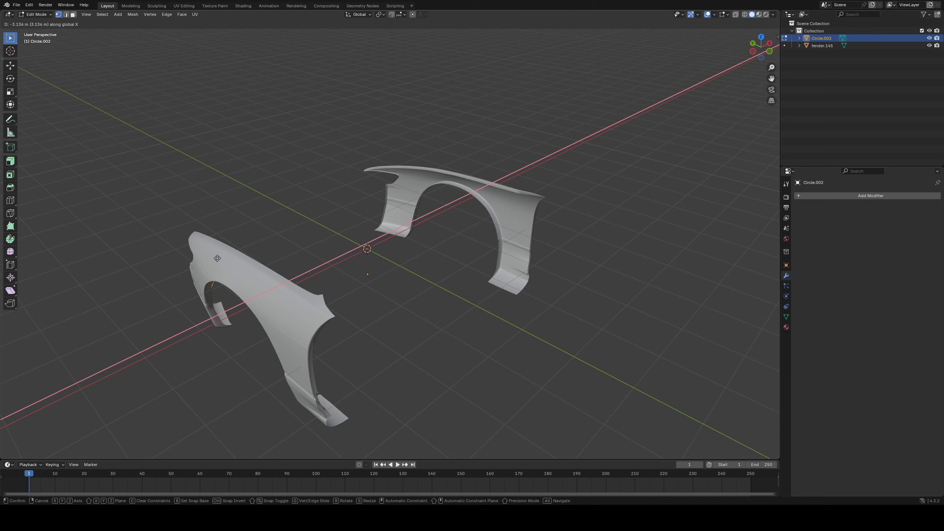
pyautogui.click(206, 266)
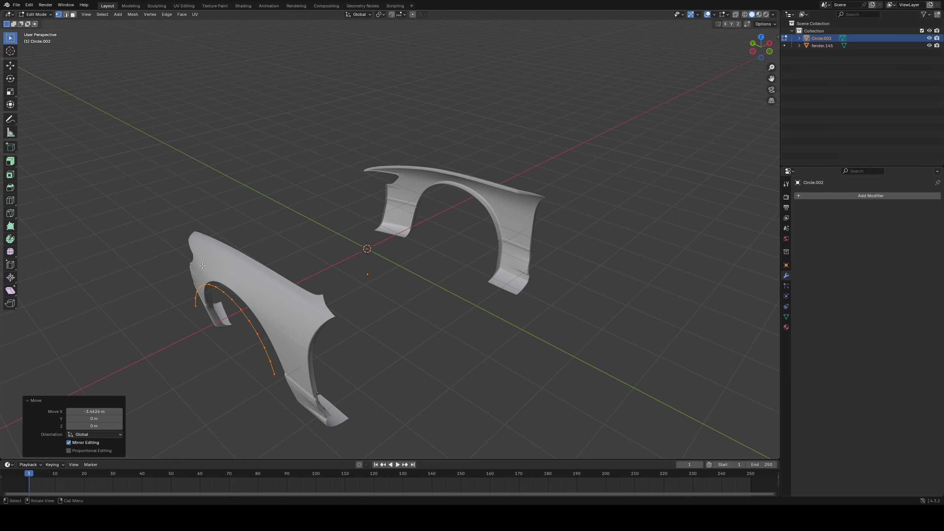
pyautogui.press('g')
pyautogui.press('x')
pyautogui.click(205, 267)
# - Viewing from the left side, extrude the whole arc outward by about 0.8 m with Extrude Along Normals
pyautogui.press('KP_3')
pyautogui.press('KP_1')
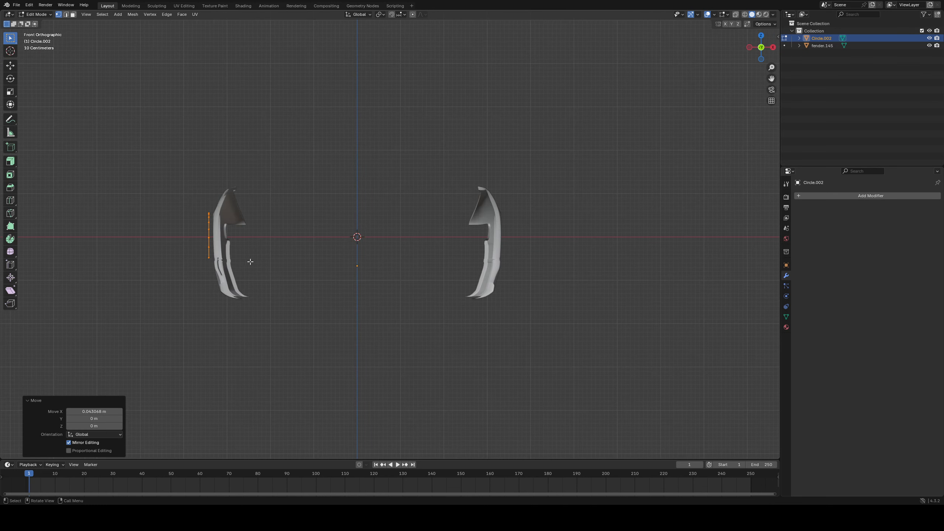
pyautogui.press('ctrl+KP_1')
pyautogui.press('KP_3')
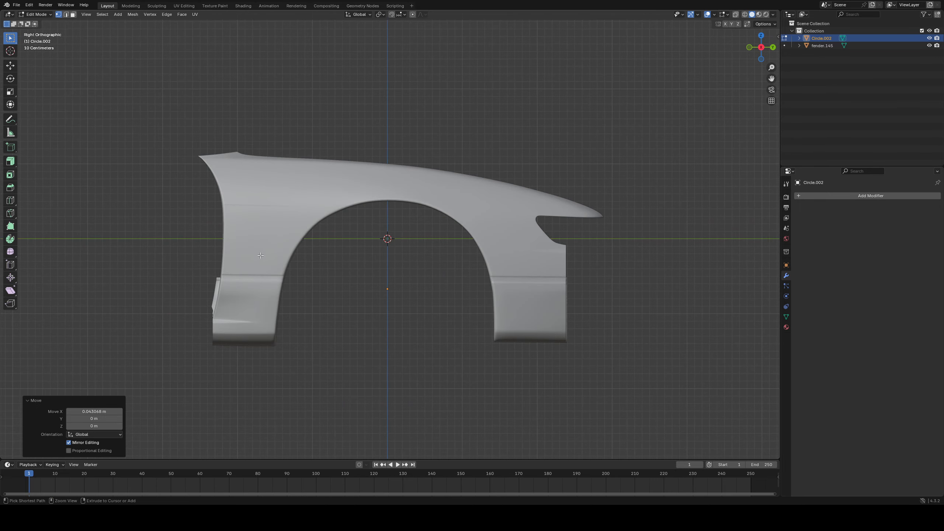
pyautogui.press('ctrl+KP_3')
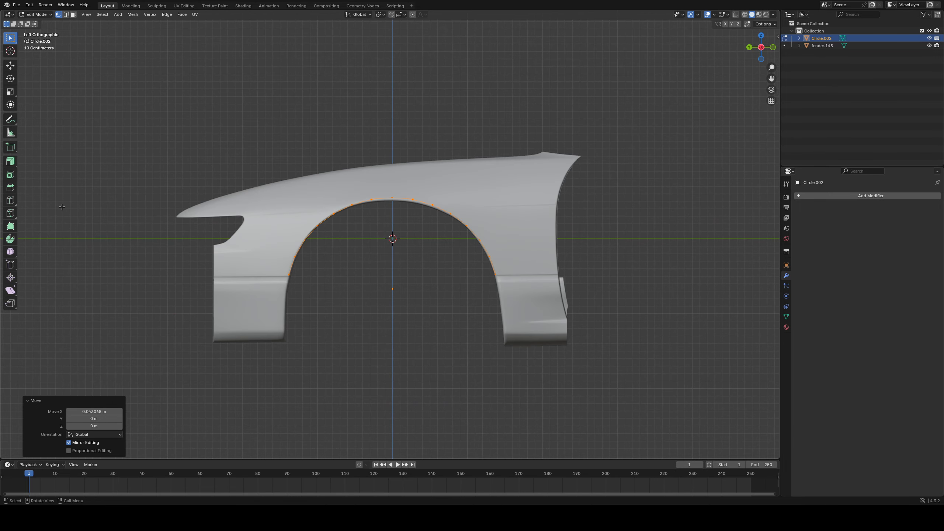
pyautogui.click(11, 166)
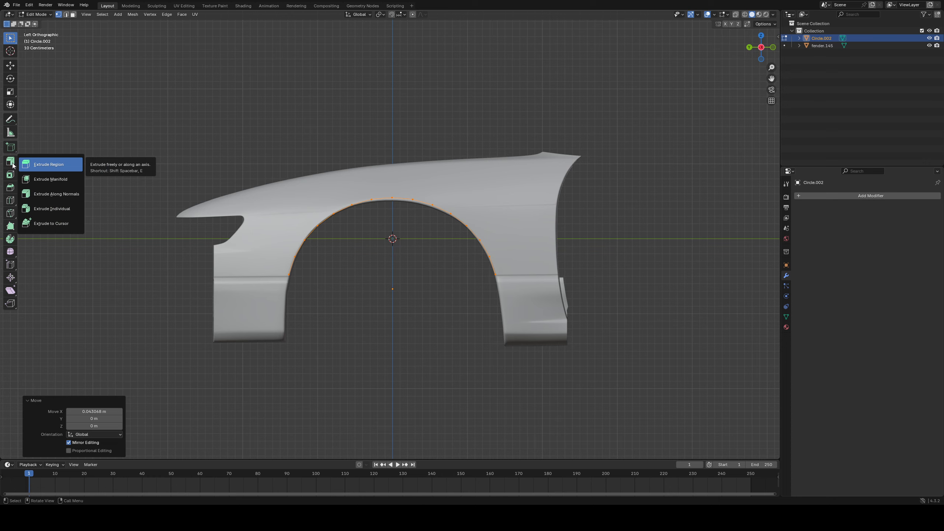
pyautogui.click(56, 194)
pyautogui.click(55, 192)
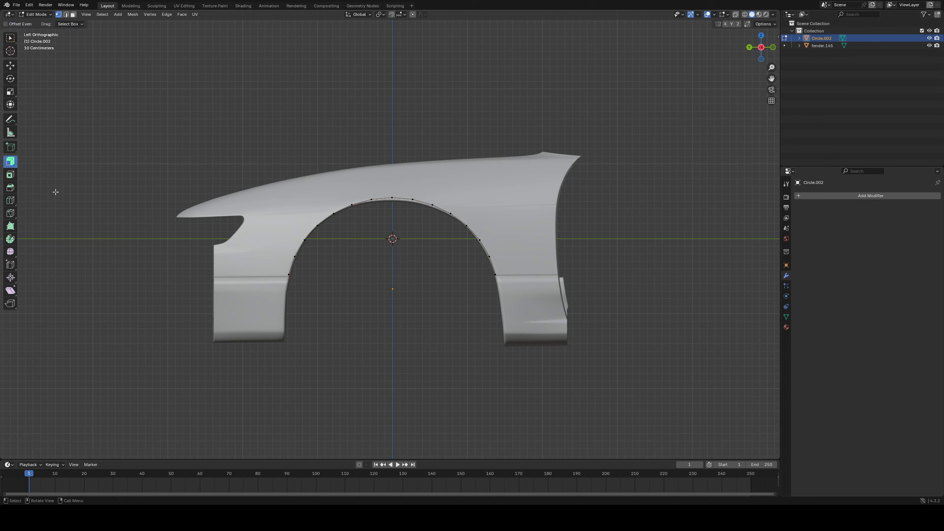
pyautogui.click(15, 163)
pyautogui.click(69, 196)
pyautogui.press('a')
pyautogui.moveTo(392, 220); pyautogui.dragTo(393, 183)
# - Turn on snapping and move the extruded outer edge about 0.75 m along X back against the fender surface
pyautogui.moveTo(393, 184); pyautogui.dragTo(362, 198, button='middle')
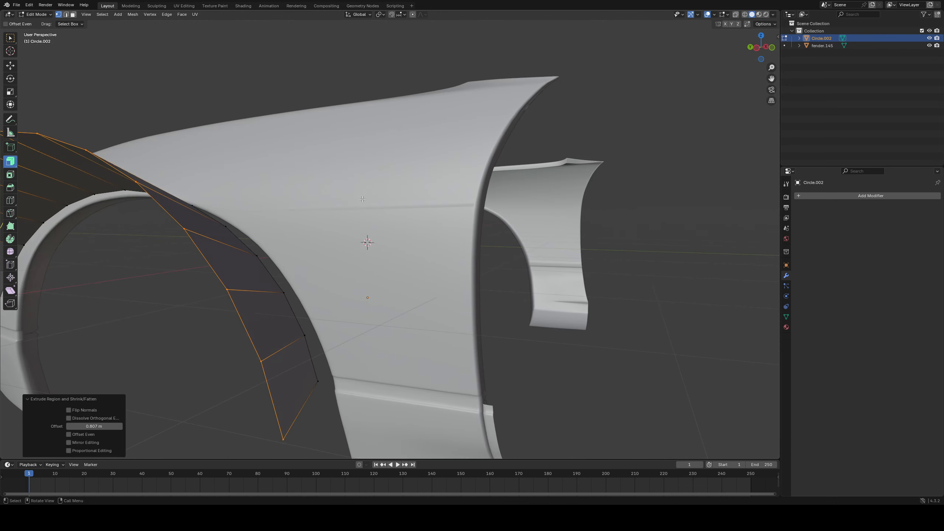
pyautogui.click(401, 15)
pyautogui.click(398, 67)
pyautogui.scroll(-5, 252, 285)
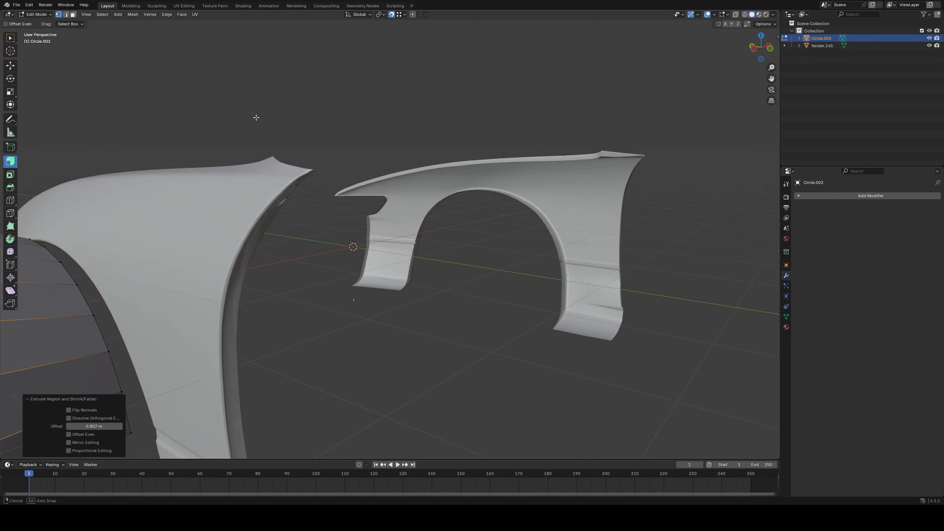
pyautogui.press('g')
pyautogui.press('x')
pyautogui.click(286, 311)
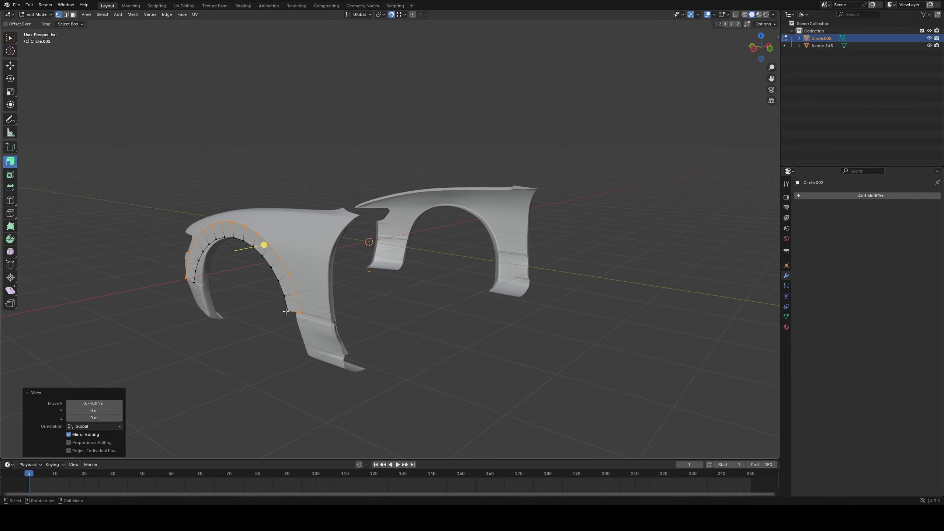
# - Switch to the selection tool and lower the two outer end vertices of the arch strip about 0.042 m along Z
pyautogui.click(13, 38)
pyautogui.moveTo(268, 294); pyautogui.dragTo(364, 246, button='middle')
pyautogui.click(395, 240)
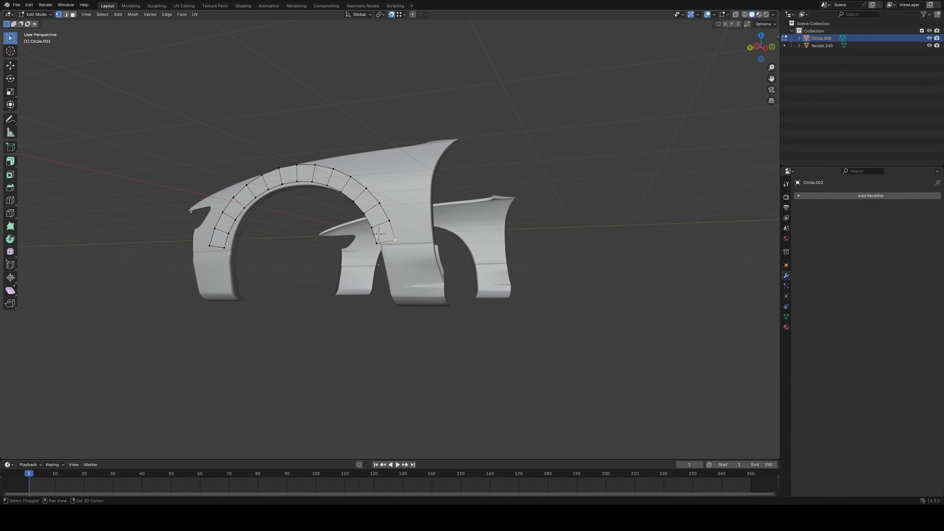
pyautogui.moveTo(245, 250); pyautogui.dragTo(232, 256, button='middle')
pyautogui.scroll(2, 232, 255)
pyautogui.press('g')
pyautogui.press('z')
pyautogui.click(242, 310)
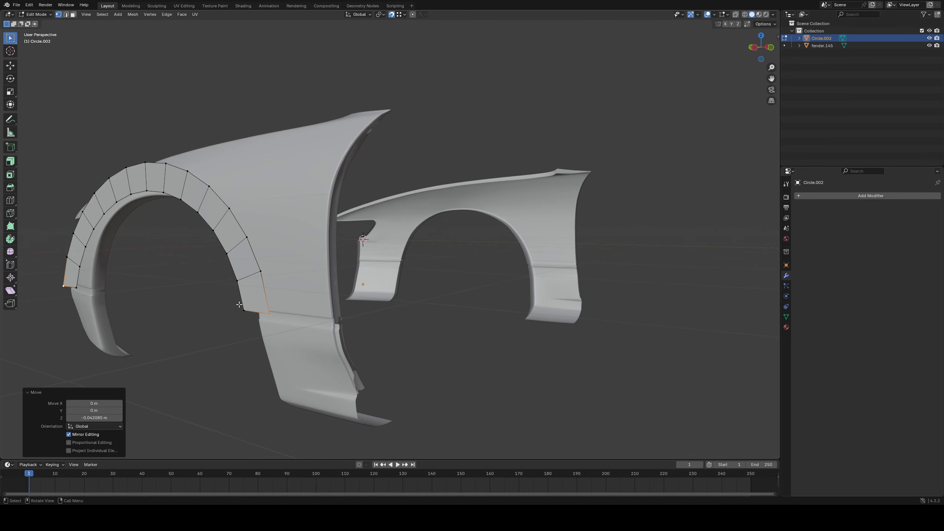
# - Viewing from the left side, delete the two outer end vertices of the arch strip
pyautogui.press('KP_3')
pyautogui.press('KP_1')
pyautogui.press('KP_3')
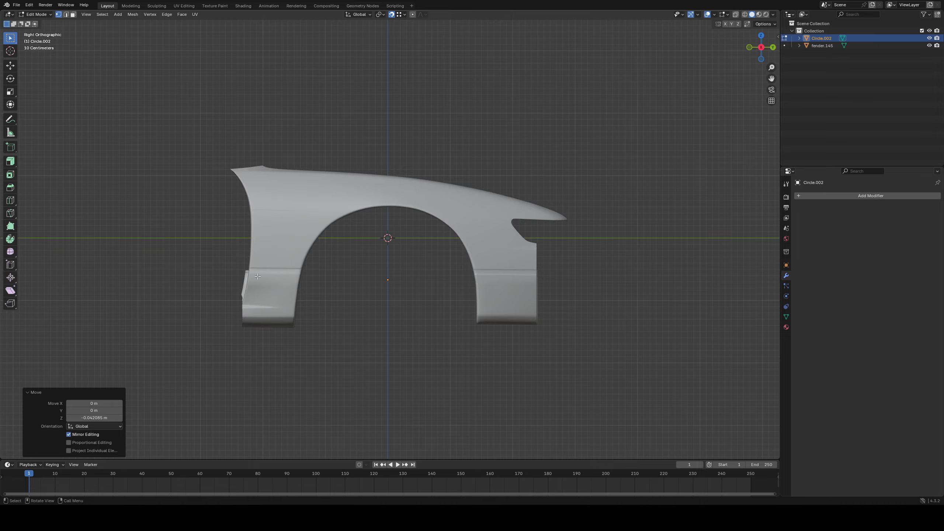
pyautogui.press('ctrl+KP_3')
pyautogui.scroll(4, 279, 271)
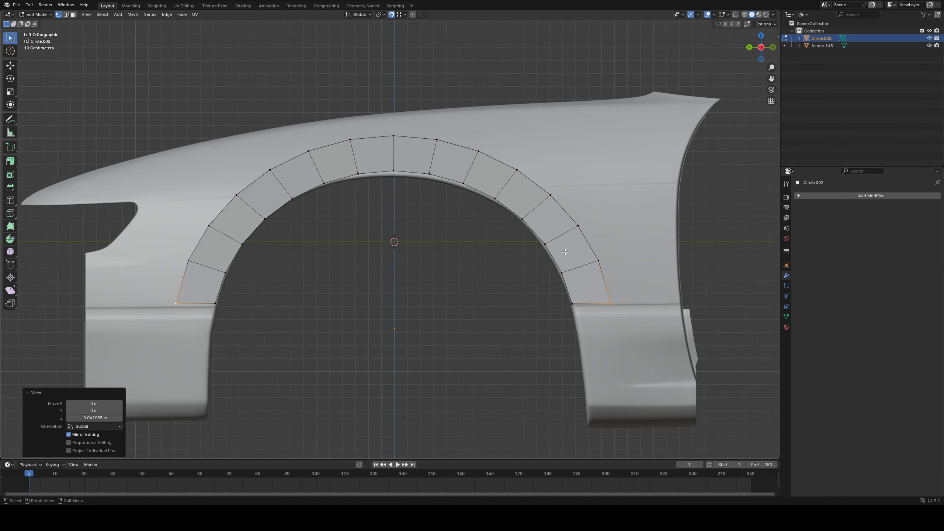
pyautogui.scroll(-2, 565, 252)
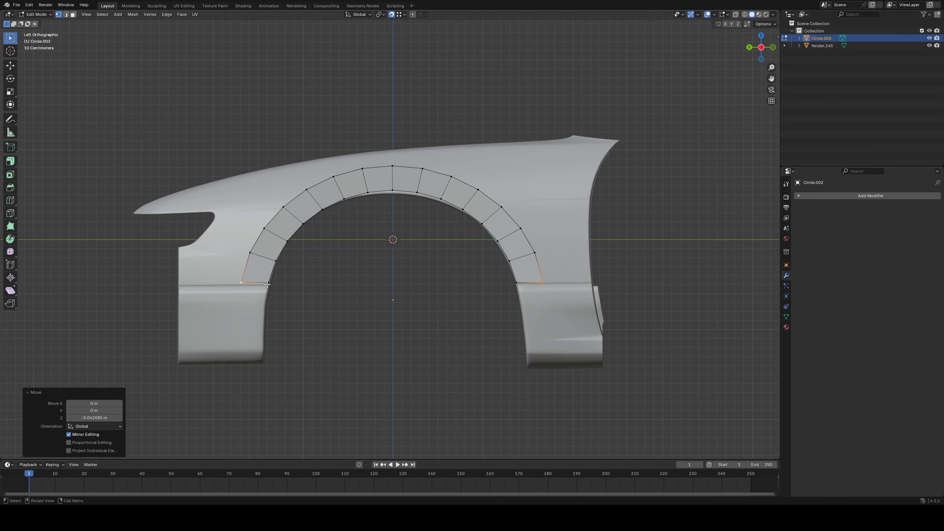
pyautogui.keyDown('shift'); pyautogui.moveTo(281, 300); pyautogui.dragTo(409, 273, button='middle'); pyautogui.keyUp('shift')
pyautogui.scroll(4, 410, 274)
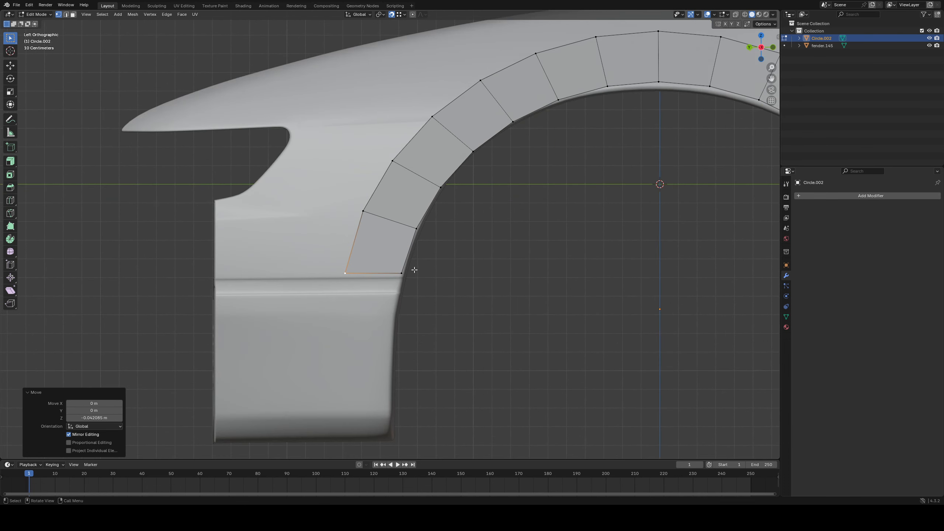
pyautogui.rightClick(521, 272)
pyautogui.scroll(-1, 494, 316)
pyautogui.rightClick(510, 302)
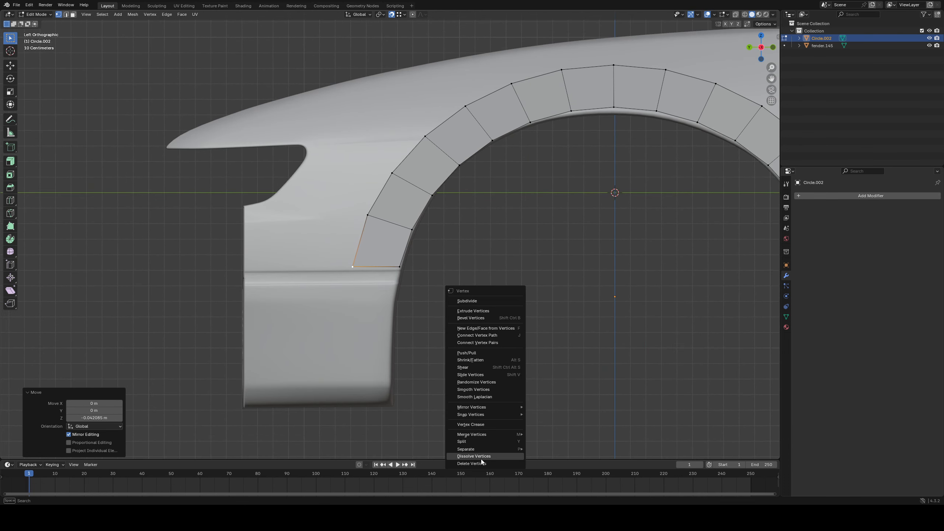
pyautogui.click(480, 462)
# - Fill a triangular face at the front and rear ends of the strip, joining each lower inner vertex to the last cross edge
pyautogui.moveTo(350, 210); pyautogui.dragTo(432, 294)
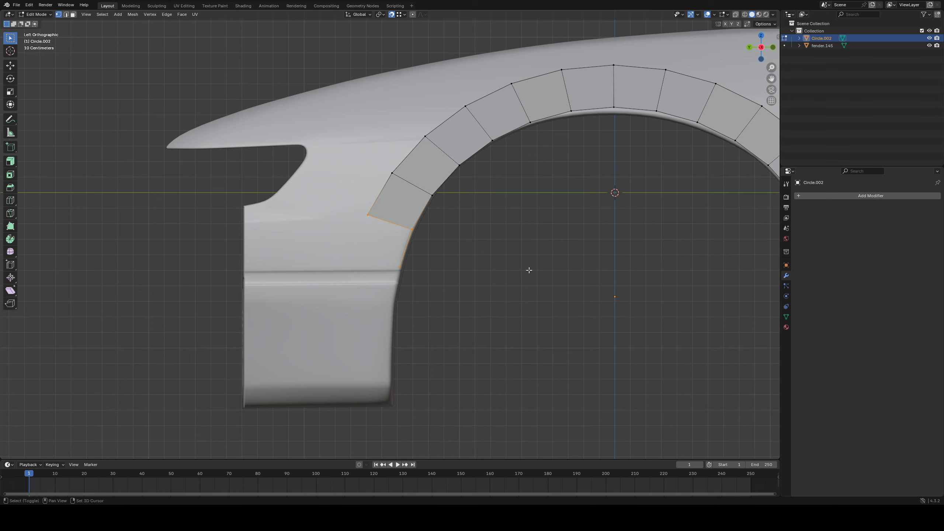
pyautogui.press('f')
pyautogui.keyDown('shift'); pyautogui.moveTo(652, 261); pyautogui.dragTo(326, 273, button='middle'); pyautogui.keyUp('shift')
pyautogui.moveTo(595, 323); pyautogui.dragTo(470, 220)
pyautogui.press('f')
pyautogui.scroll(-3, 590, 286)
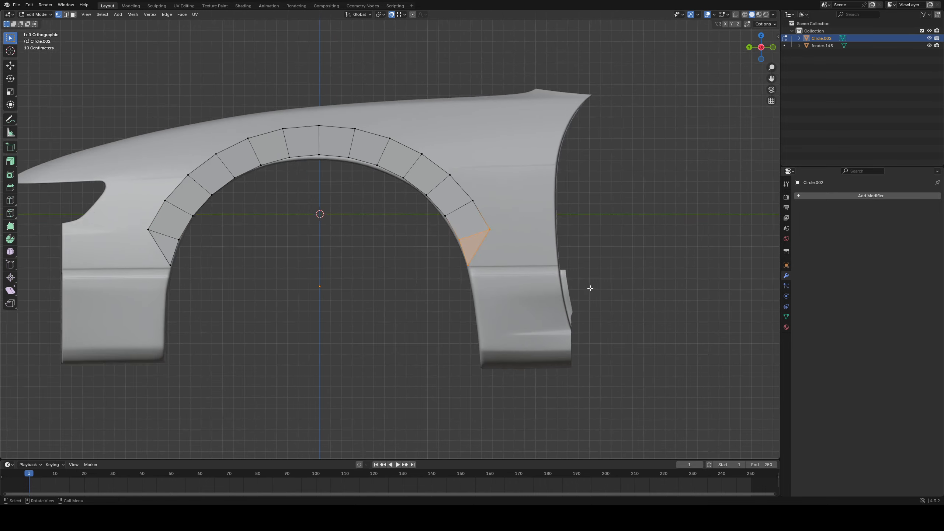
pyautogui.press('a')
pyautogui.scroll(-2, 436, 159)
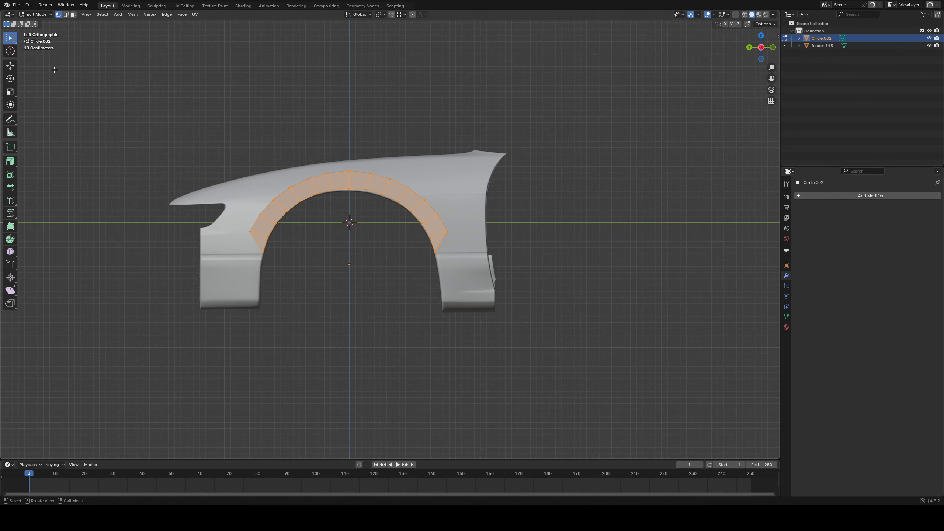
# - Try to slide the outer vertices at both ends of the strip inward with Vertex Slide, and undo the changes
pyautogui.click(230, 235)
pyautogui.scroll(3, 467, 227)
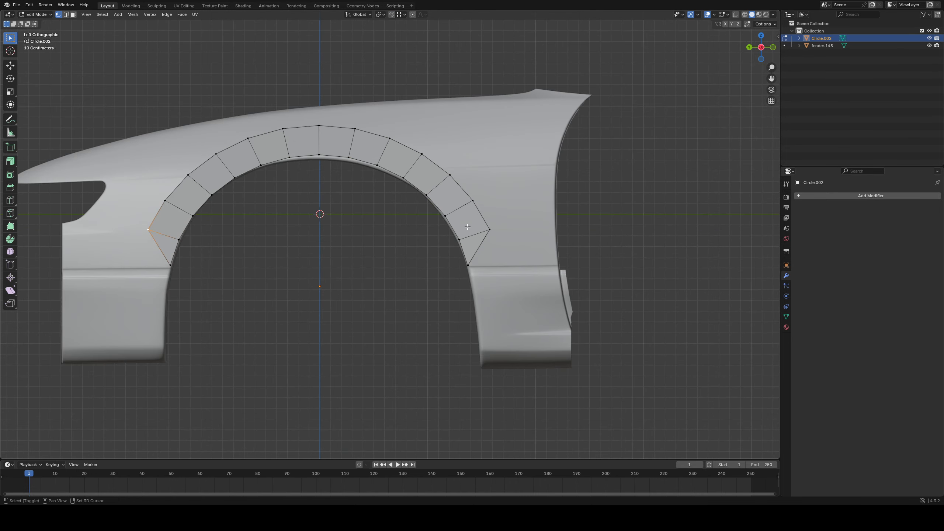
pyautogui.scroll(4, 485, 227)
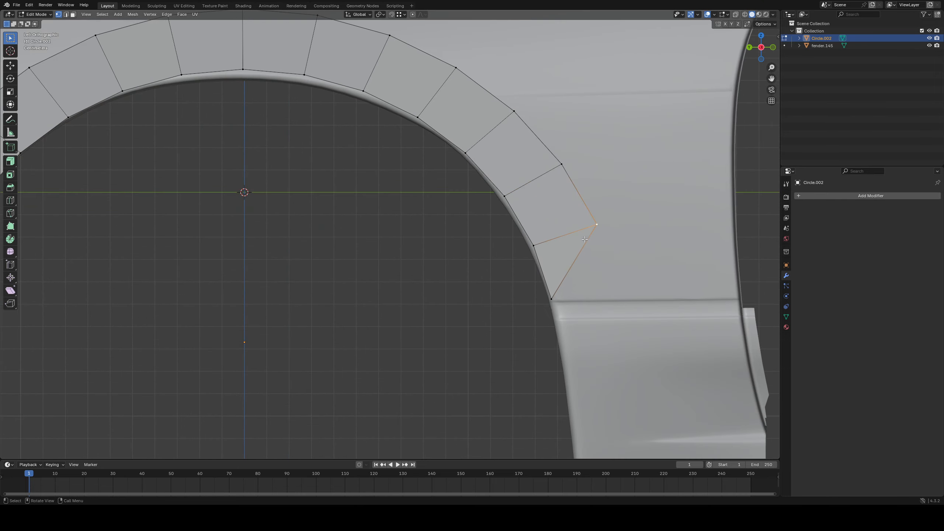
pyautogui.hotkey('shift', 'v')
pyautogui.click(577, 249)
pyautogui.scroll(-5, 378, 244)
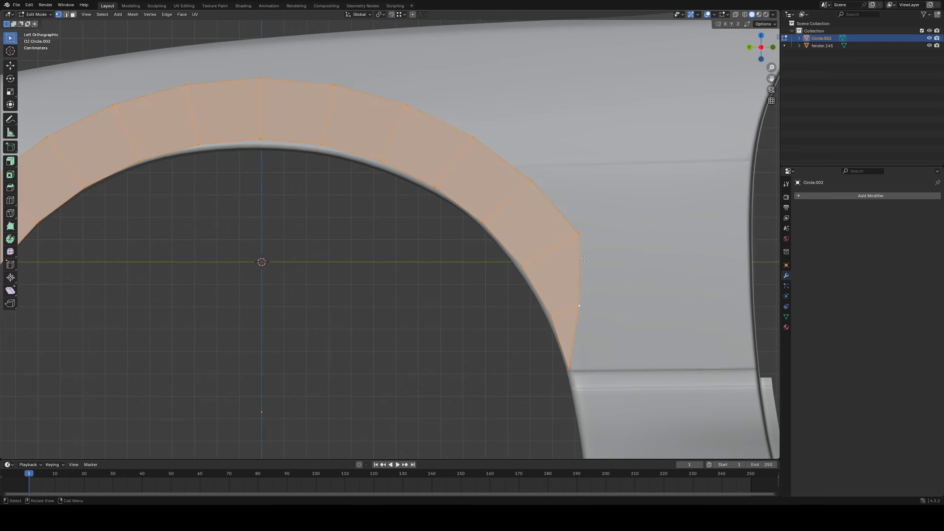
pyautogui.scroll(2, 457, 266)
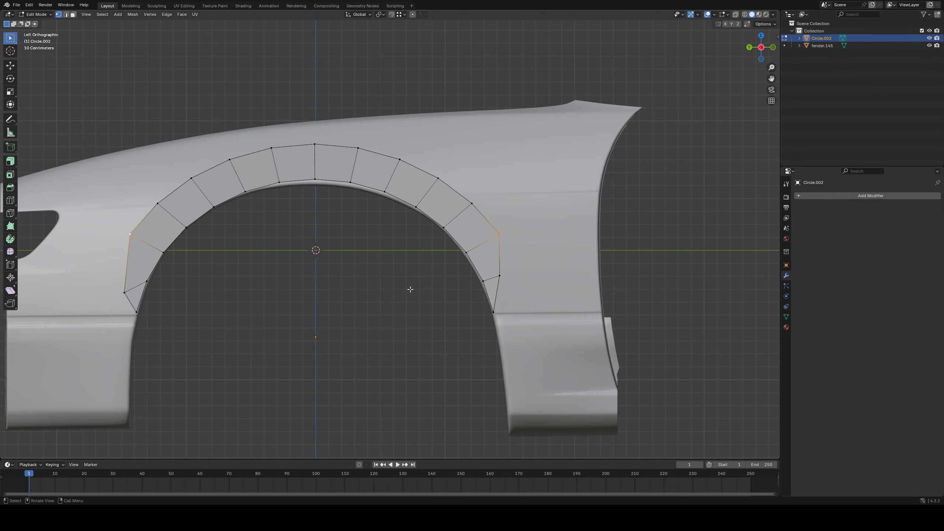
pyautogui.hotkey('ctrl', 'z')
pyautogui.hotkey('ctrl', 'z')
pyautogui.hotkey('ctrl', 'z')
pyautogui.hotkey('ctrl', 'z')
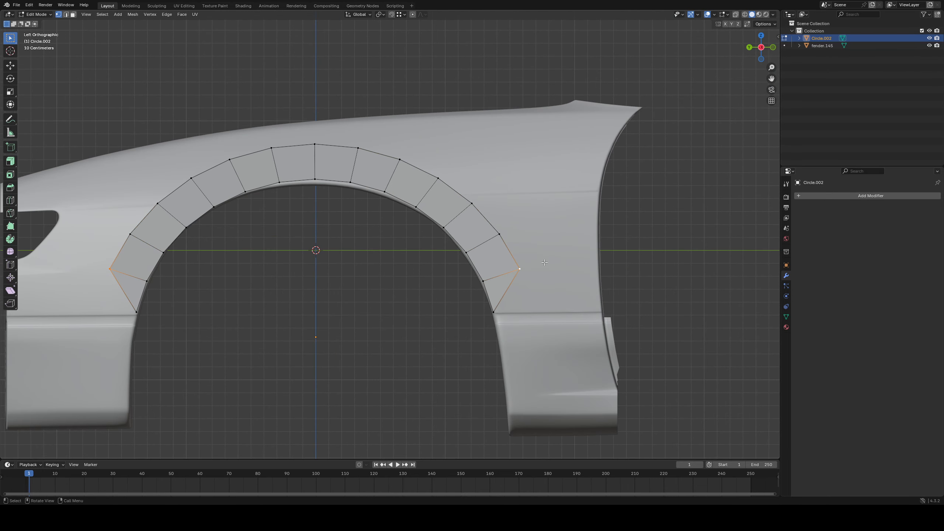
# - Try sliding the rear outer corner vertex along its cross edge by a factor of about 0.5
pyautogui.click(521, 269)
pyautogui.hotkey('shift', 'v')
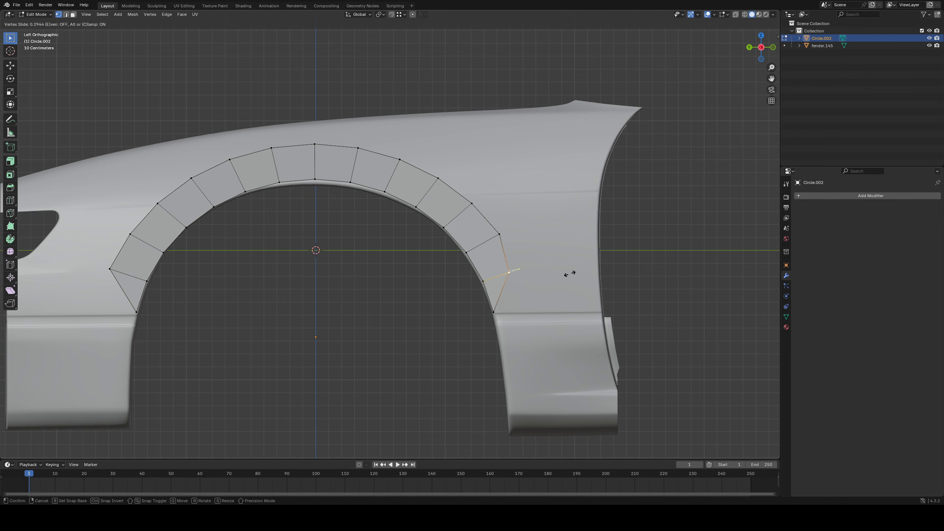
pyautogui.click(563, 278)
pyautogui.scroll(-1, 187, 260)
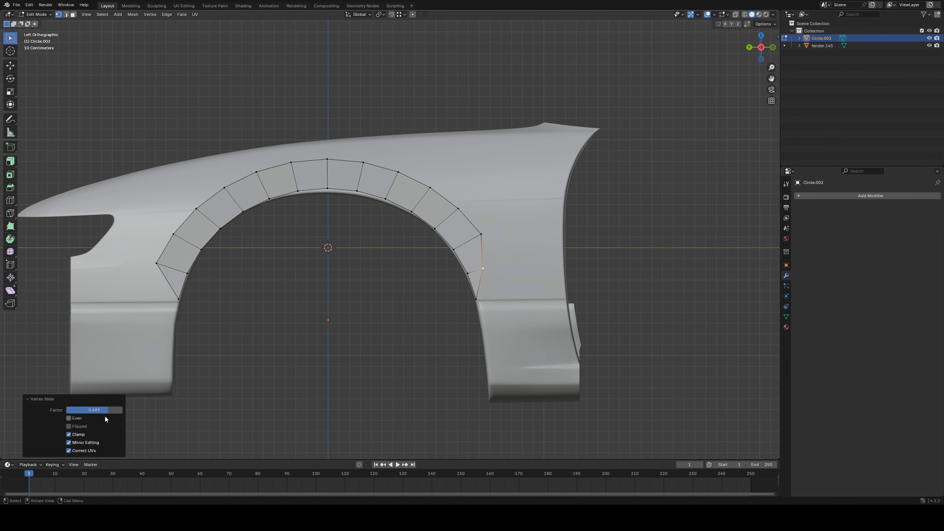
pyautogui.click(104, 411)
pyautogui.write('0.35')
pyautogui.press('Return')
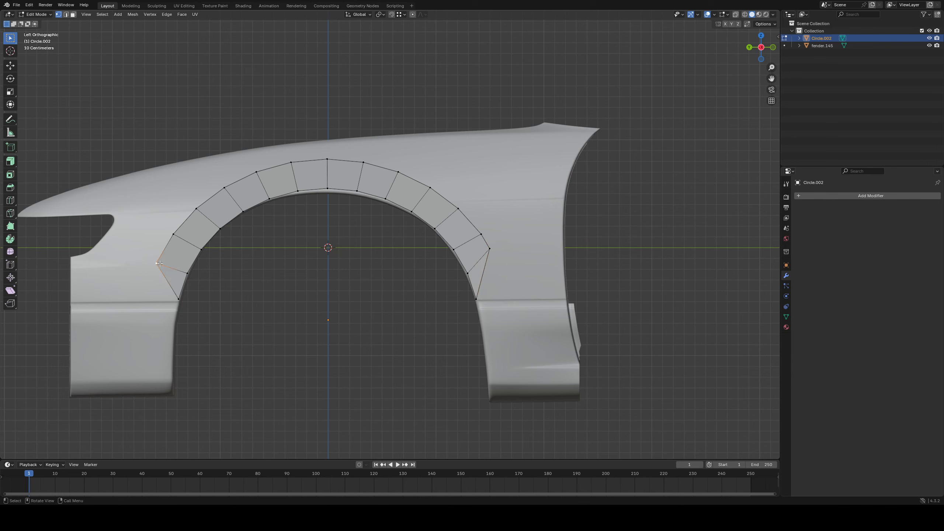
# - Try giving the front outer corner vertex a slide factor of about 0.5, and undo the slides
pyautogui.click(119, 410)
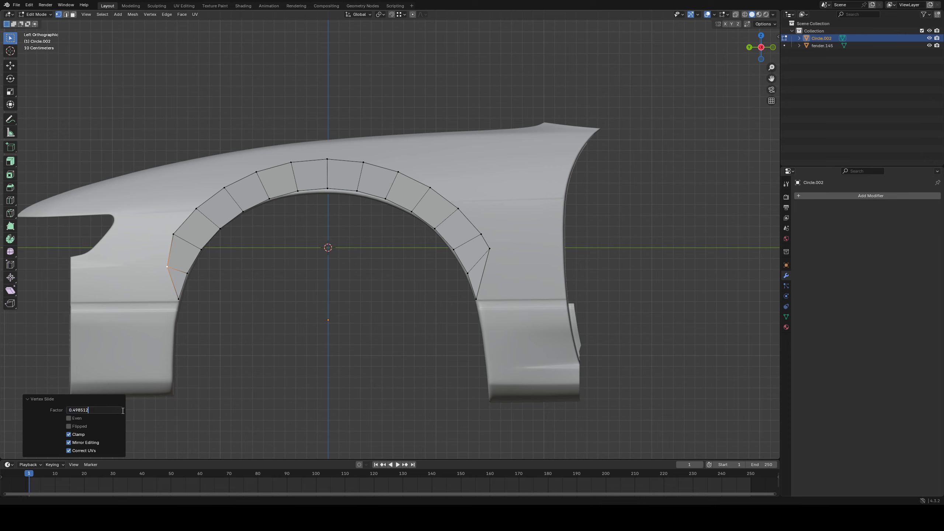
pyautogui.press('Return')
pyautogui.press('a')
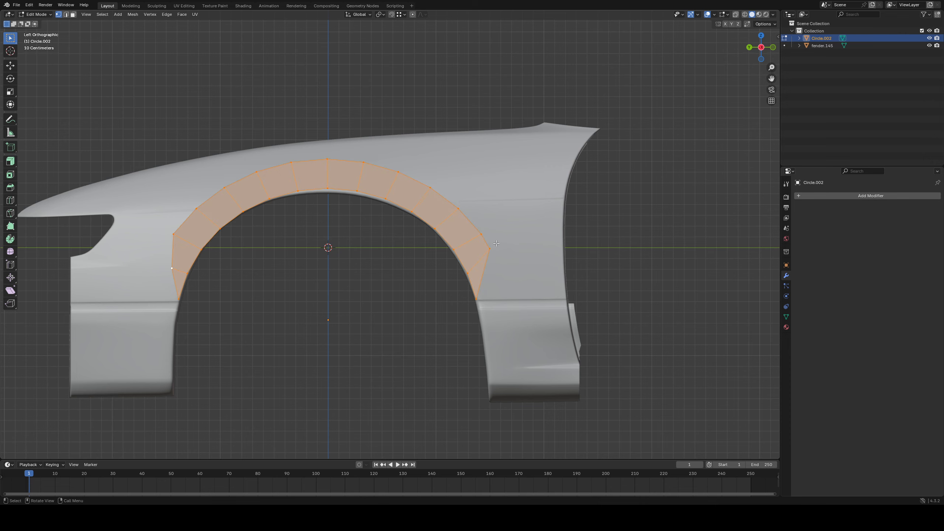
pyautogui.hotkey('ctrl', 'z')
pyautogui.hotkey('ctrl', 'z')
pyautogui.hotkey('ctrl', 'z')
pyautogui.hotkey('ctrl', 'z')
# - Hide and reveal the selected rear corner vertex, and try sliding it inward by a factor of 0.444
pyautogui.press('h')
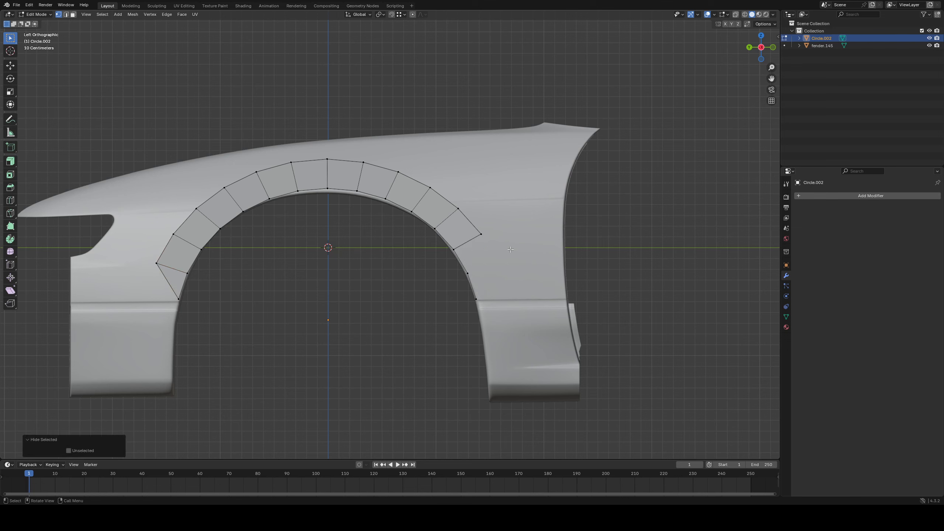
pyautogui.hotkey('alt', 'h')
pyautogui.hotkey('shift', 'v')
pyautogui.click(223, 383)
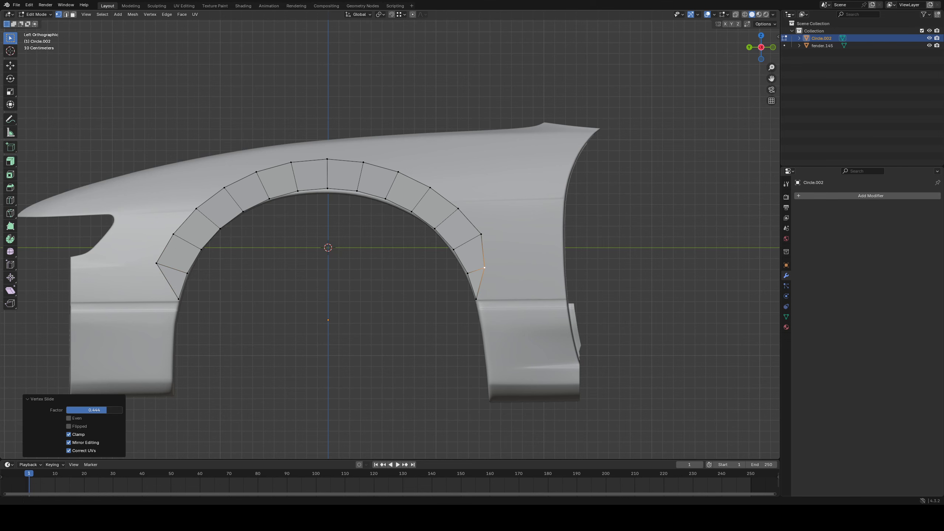
pyautogui.press('Return')
pyautogui.click(156, 273)
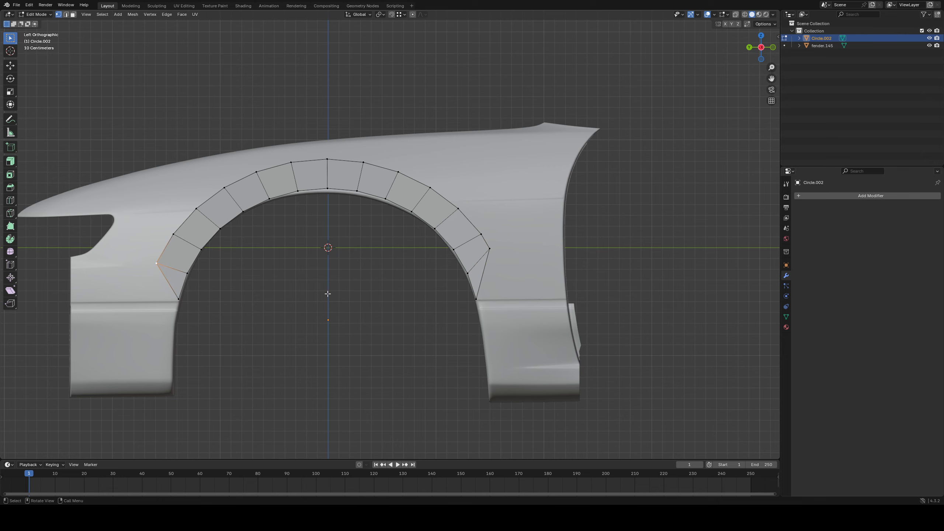
# - Try sliding the rear outer corner vertex inward by a factor of 0.397, and the front one by a similar amount
pyautogui.click(489, 249)
pyautogui.hotkey('shift', 'v')
pyautogui.click(460, 283)
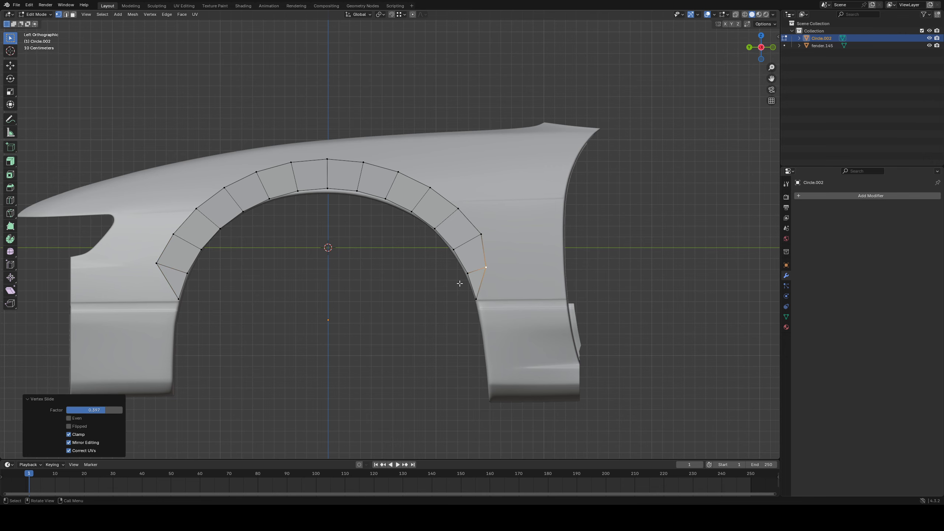
pyautogui.click(153, 276)
pyautogui.hotkey('shift', 'v')
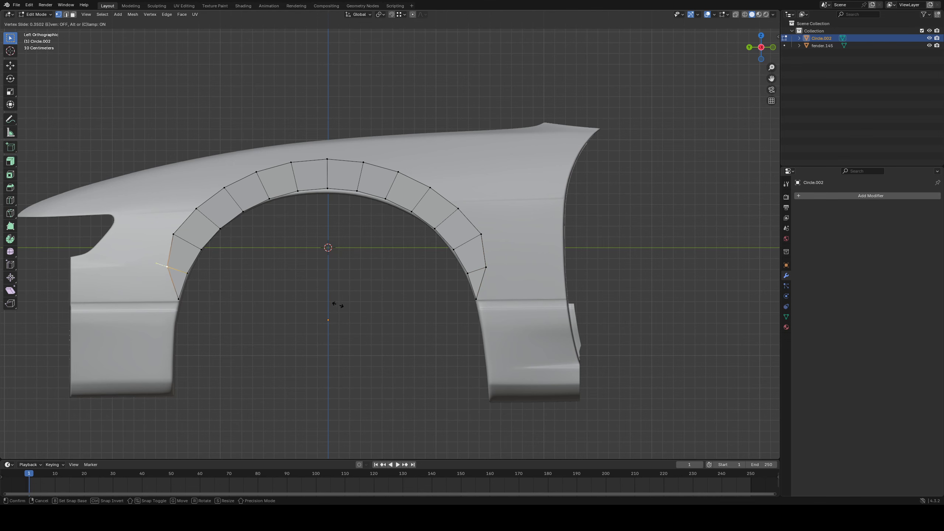
pyautogui.click(338, 305)
# - Undo the separate corner slides and try sliding the front and rear corner vertices together
pyautogui.hotkey('ctrl', 'z')
pyautogui.hotkey('ctrl', 'z')
pyautogui.hotkey('ctrl', 'z')
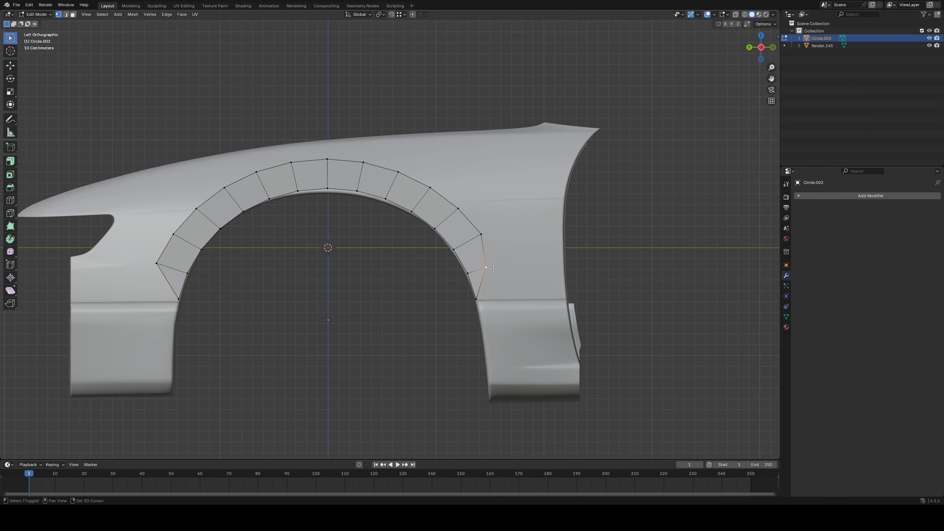
pyautogui.keyDown('shift'); pyautogui.click(157, 264); pyautogui.keyUp('shift')
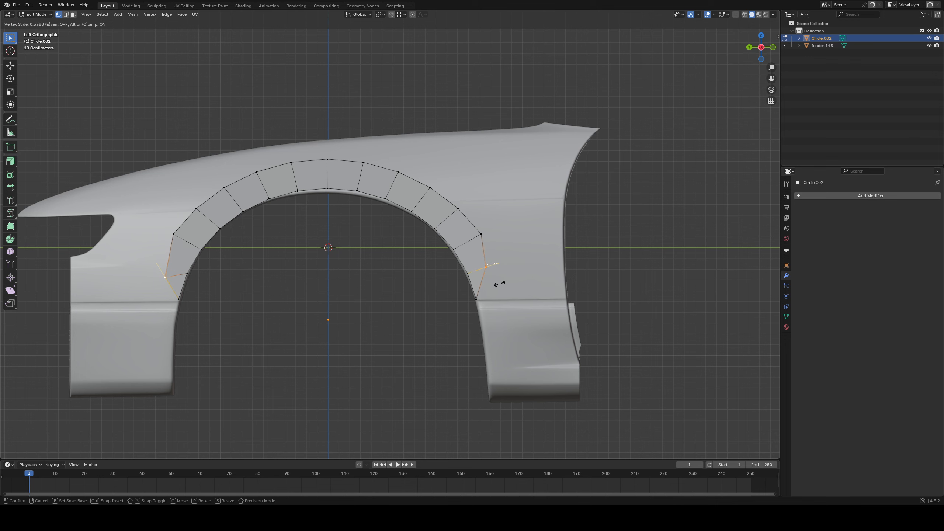
# - Turn on the Face Orientation overlay and flip the normals of the whole arch strip to face outward
pyautogui.click(727, 16)
pyautogui.click(709, 16)
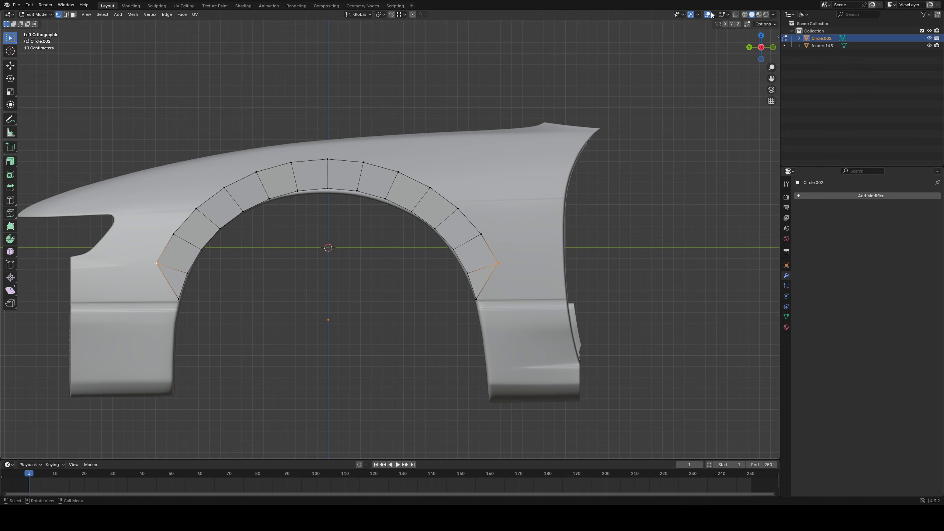
pyautogui.click(707, 15)
pyautogui.click(707, 16)
pyautogui.click(713, 16)
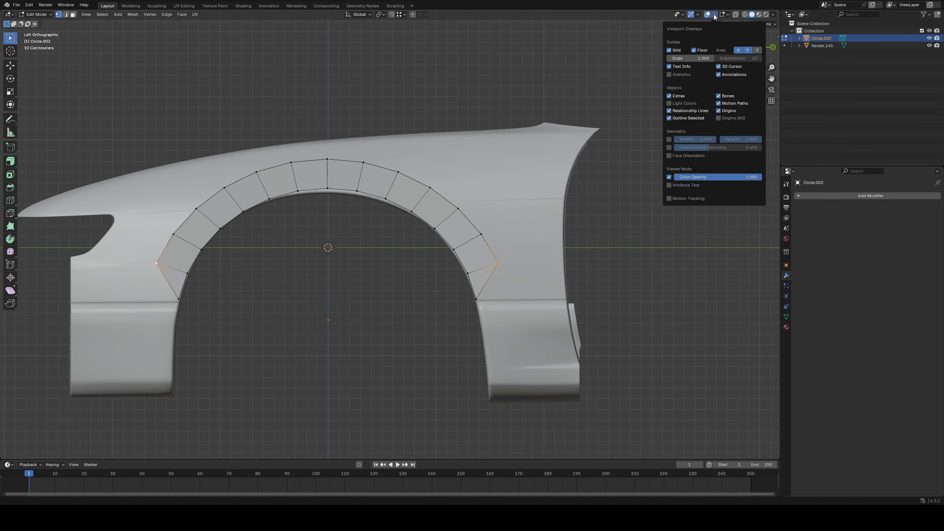
pyautogui.click(686, 159)
pyautogui.moveTo(532, 163); pyautogui.dragTo(515, 170, button='middle')
pyautogui.scroll(-4, 481, 174)
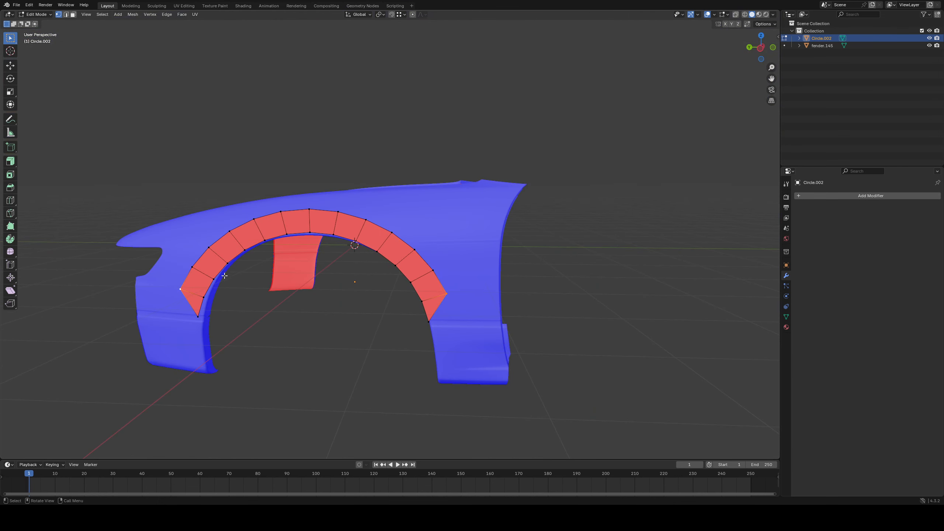
pyautogui.press('a')
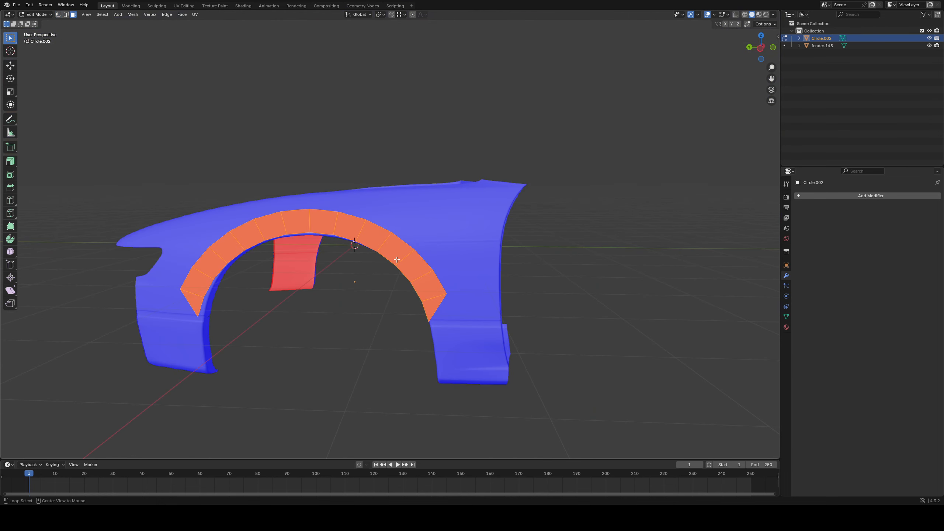
pyautogui.hotkey('alt', 'n')
pyautogui.click(396, 259)
pyautogui.click(58, 14)
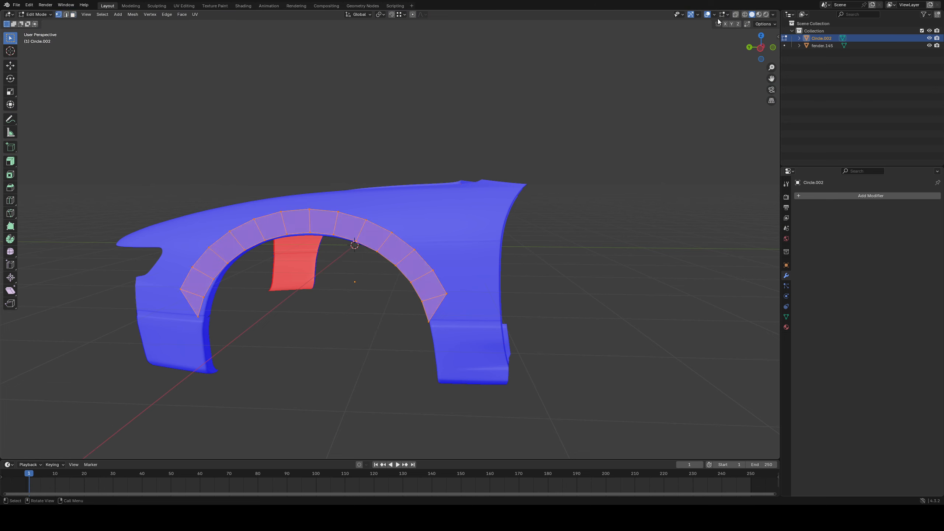
# - Turn off the Face Orientation overlay and return to the left side view
pyautogui.click(714, 14)
pyautogui.click(714, 14)
pyautogui.click(702, 154)
pyautogui.moveTo(584, 144); pyautogui.dragTo(487, 148, button='middle')
pyautogui.press('KP_1')
pyautogui.press('KP_3')
pyautogui.press('ctrl+KP_3')
# - Try sliding the front and rear outer corner vertices inward together by a factor of 0.484
pyautogui.click(279, 250)
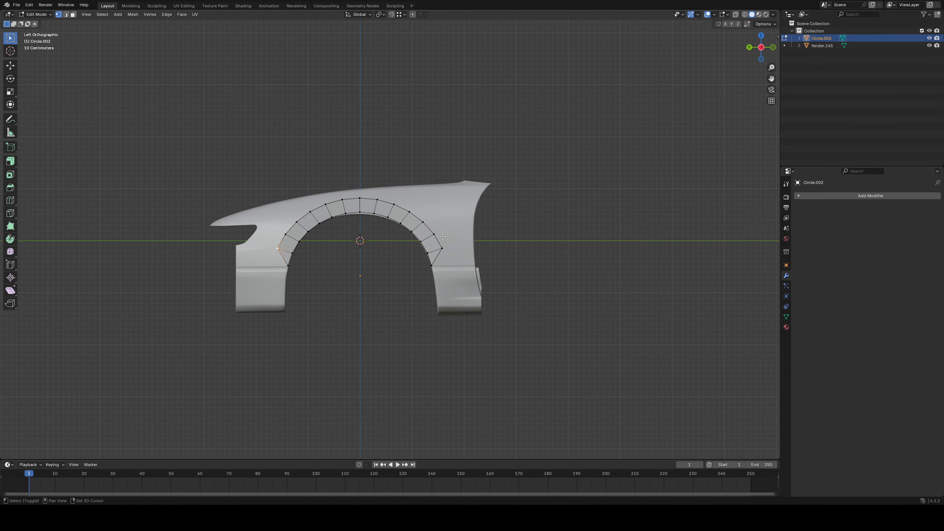
pyautogui.keyDown('shift'); pyautogui.click(442, 249); pyautogui.keyUp('shift')
pyautogui.scroll(5, 535, 250)
pyautogui.press('g')
pyautogui.press('g')
pyautogui.click(540, 257)
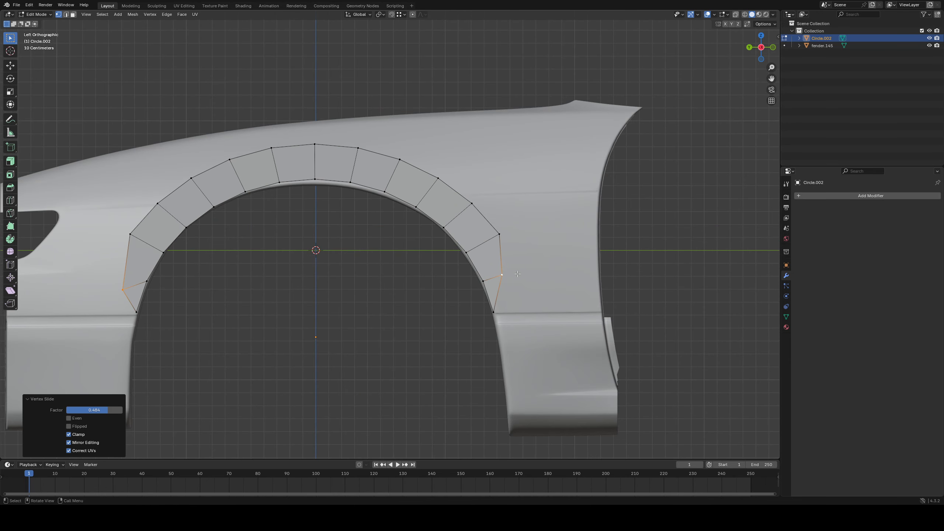
# - Slide the rear outer corner vertex inward along its cross edge by a factor of about 0.521
pyautogui.click(502, 274)
pyautogui.scroll(2, 502, 273)
pyautogui.press('g')
pyautogui.press('g')
pyautogui.click(550, 289)
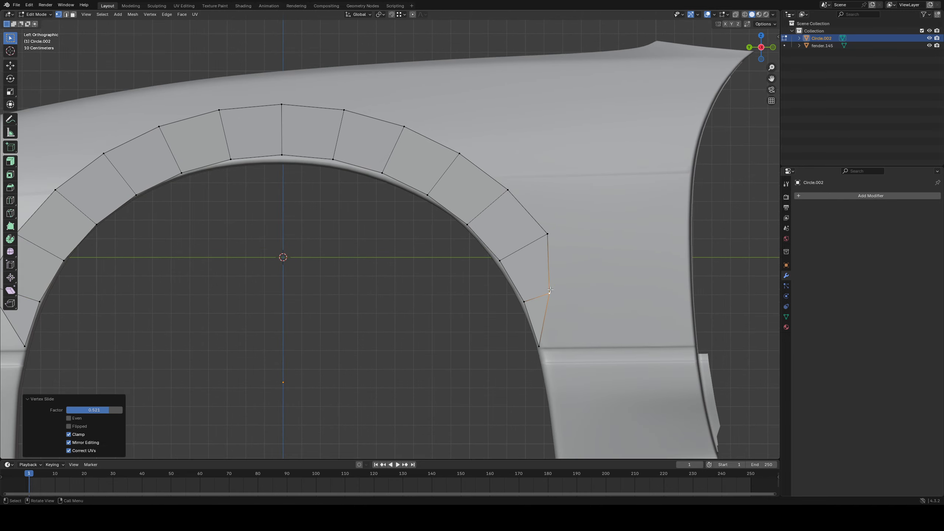
# - Slide the front outer corner vertex inward along its cross edge by a factor of about 0.538
pyautogui.keyDown('shift'); pyautogui.moveTo(89, 281); pyautogui.dragTo(324, 266, button='middle'); pyautogui.keyUp('shift')
pyautogui.click(228, 269)
pyautogui.press('g')
pyautogui.press('g')
pyautogui.click(376, 291)
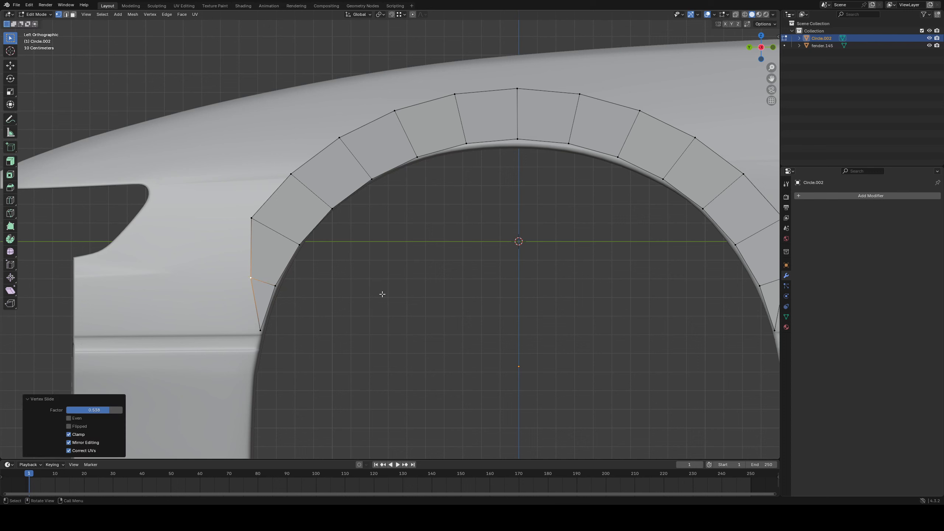
# - Slide the next outer vertex above the front corner inward along its cross edge to smooth the taper
pyautogui.click(252, 218)
pyautogui.press('g')
pyautogui.press('g')
pyautogui.click(311, 195)
# - Slide the next outer vertex above the rear corner inward along its cross edge to match the front taper
pyautogui.keyDown('shift'); pyautogui.moveTo(634, 203); pyautogui.dragTo(357, 214, button='middle'); pyautogui.keyUp('shift')
pyautogui.click(507, 229)
pyautogui.press('g')
pyautogui.press('g')
pyautogui.click(510, 233)
pyautogui.keyDown('shift'); pyautogui.moveTo(511, 233); pyautogui.dragTo(527, 255, button='middle'); pyautogui.keyUp('shift')
pyautogui.click(520, 203)
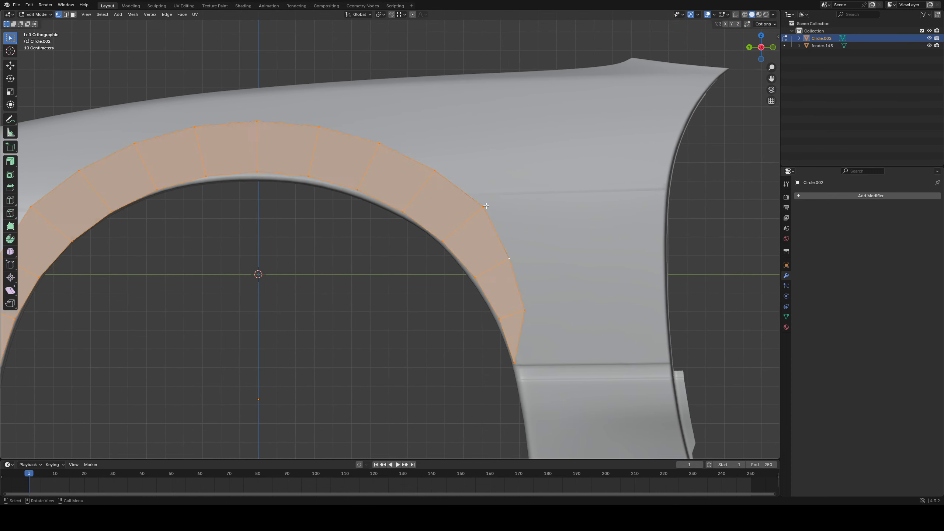
# - Slide the outer vertices at the rear and front shoulders of the arch strip slightly along their cross edges to even the taper
pyautogui.press('g')
pyautogui.press('g')
pyautogui.click(526, 207)
pyautogui.keyDown('shift'); pyautogui.moveTo(321, 206); pyautogui.dragTo(550, 226, button='middle'); pyautogui.keyUp('shift')
pyautogui.press('a')
pyautogui.press('a')
pyautogui.click(260, 228)
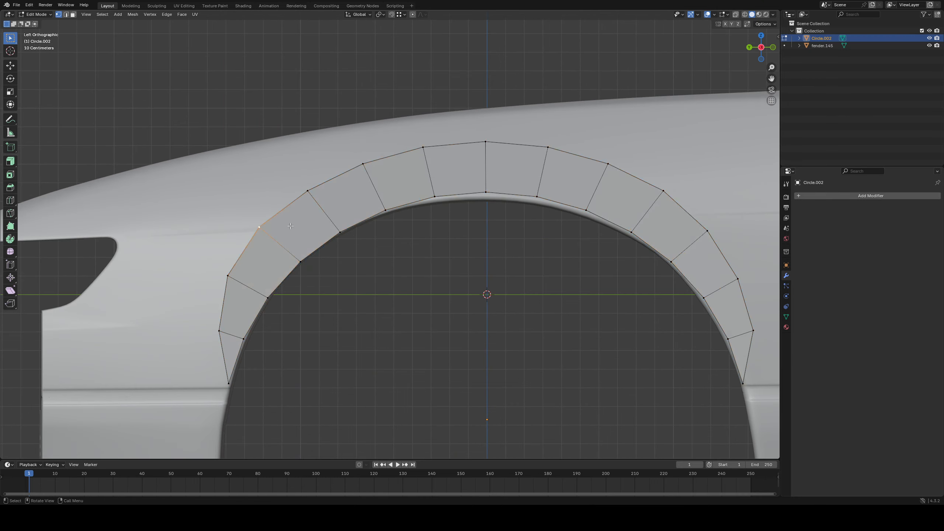
pyautogui.press('g')
pyautogui.press('g')
pyautogui.click(262, 229)
# - Fine-tune the outer vertex below the front shoulder by sliding it slightly along its cross edge, and clear the selection
pyautogui.scroll(1, 261, 232)
pyautogui.press('a')
pyautogui.press('a')
pyautogui.click(197, 282)
pyautogui.press('g')
pyautogui.press('g')
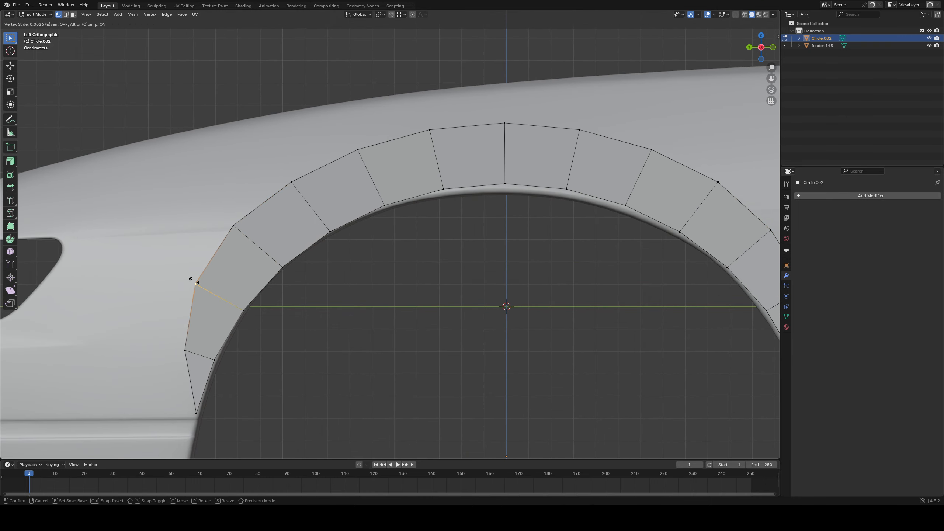
pyautogui.click(195, 281)
pyautogui.scroll(-3, 283, 275)
pyautogui.press('a')
pyautogui.press('a')
pyautogui.scroll(-2, 442, 283)
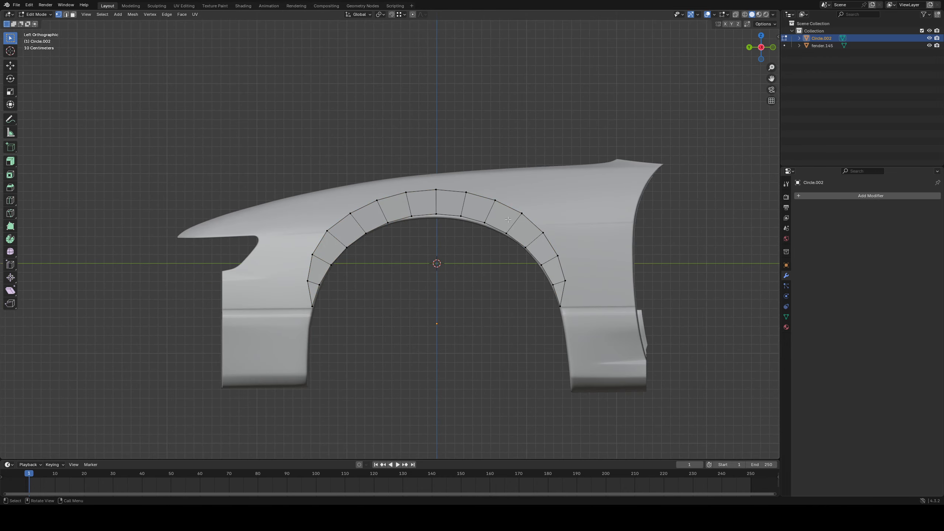
# - In back view, move the strip's outer arc along X until it reaches the fender surface
pyautogui.moveTo(451, 197); pyautogui.dragTo(394, 194, button='middle')
pyautogui.press('KP_3')
pyautogui.press('KP_1')
pyautogui.press('KP_3')
pyautogui.press('KP_1')
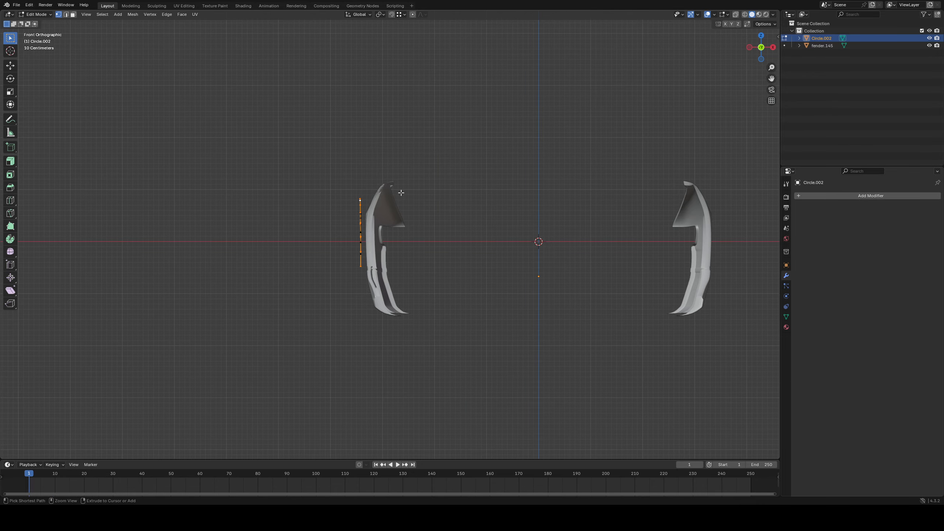
pyautogui.press('ctrl+KP_1')
pyautogui.scroll(6, 428, 197)
pyautogui.press('e')
pyautogui.press('x')
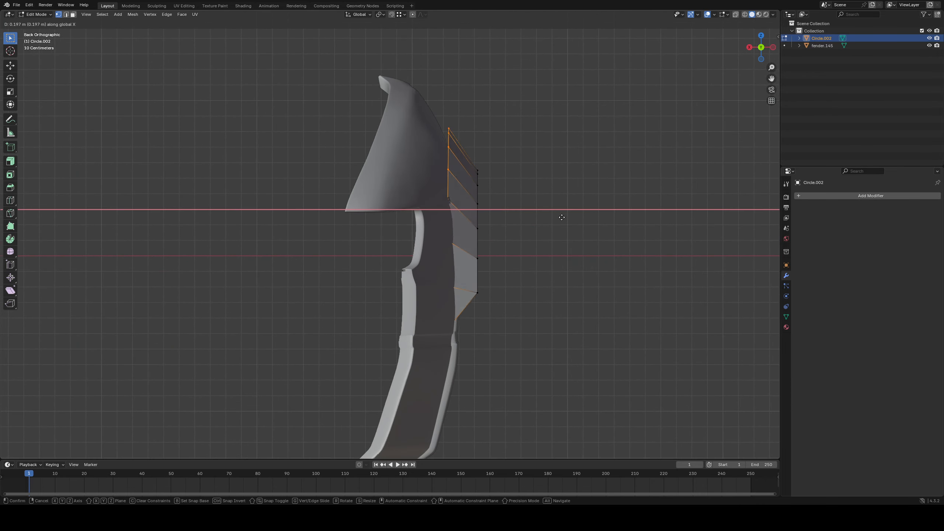
pyautogui.click(544, 218)
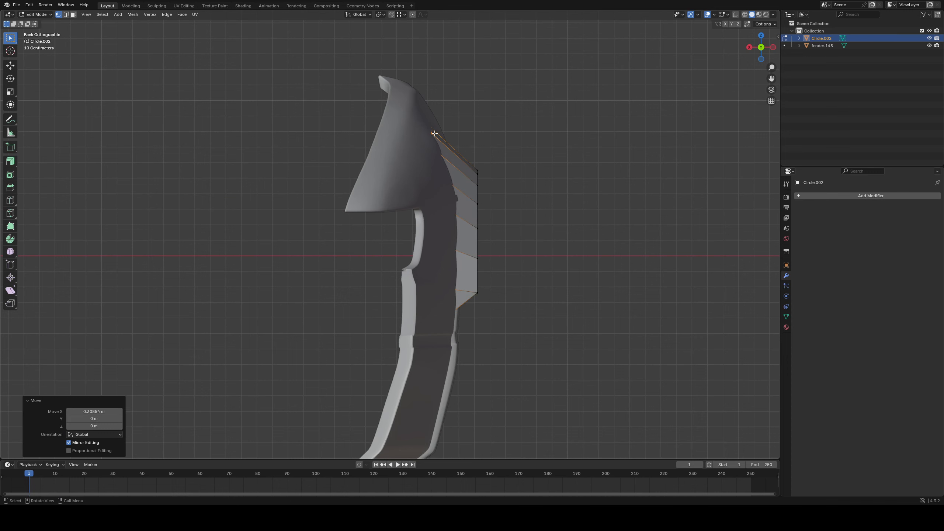
# - Nudge the outer arc along X while checking where it meets the fender surface
pyautogui.scroll(5, 439, 138)
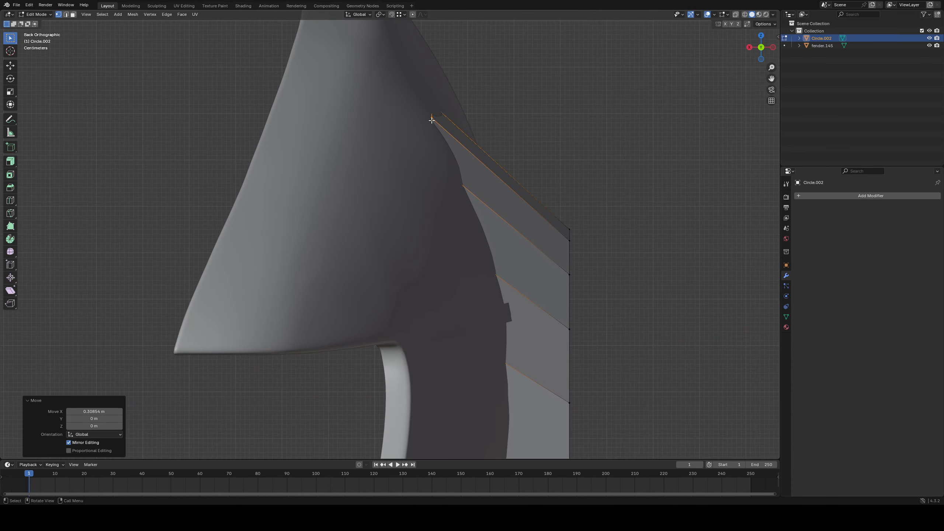
pyautogui.scroll(-4, 431, 120)
pyautogui.moveTo(430, 216); pyautogui.dragTo(420, 234, button='middle')
pyautogui.press('g')
pyautogui.press('x')
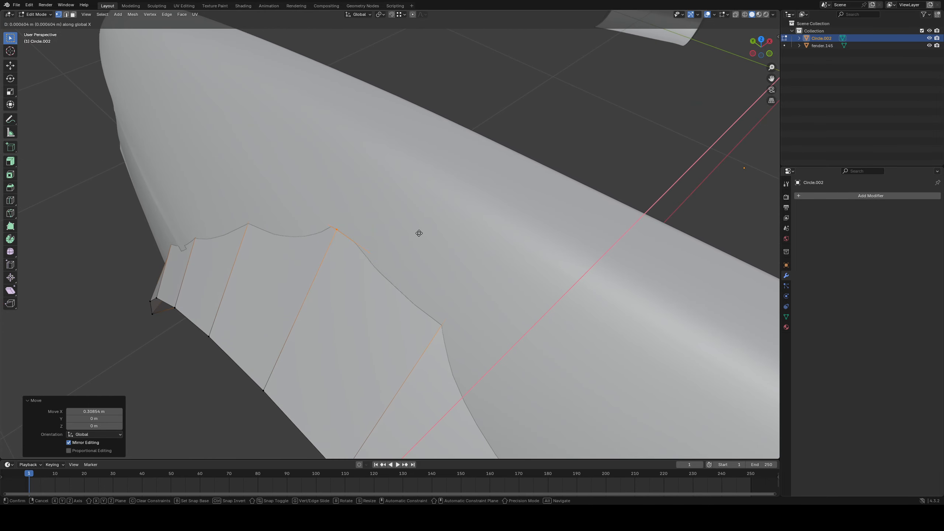
pyautogui.click(419, 234)
# - Select the two lowest outer vertices at the front end through the mesh and move them about -0.153 m along X
pyautogui.scroll(-4, 420, 234)
pyautogui.moveTo(409, 281); pyautogui.dragTo(489, 260, button='middle')
pyautogui.keyDown('shift'); pyautogui.moveTo(489, 260); pyautogui.dragTo(520, 158, button='middle'); pyautogui.keyUp('shift')
pyautogui.click(736, 14)
pyautogui.moveTo(439, 238); pyautogui.dragTo(483, 237, button='middle')
pyautogui.keyDown('shift'); pyautogui.moveTo(483, 238); pyautogui.dragTo(488, 175, button='middle'); pyautogui.keyUp('shift')
pyautogui.moveTo(333, 180); pyautogui.dragTo(382, 311)
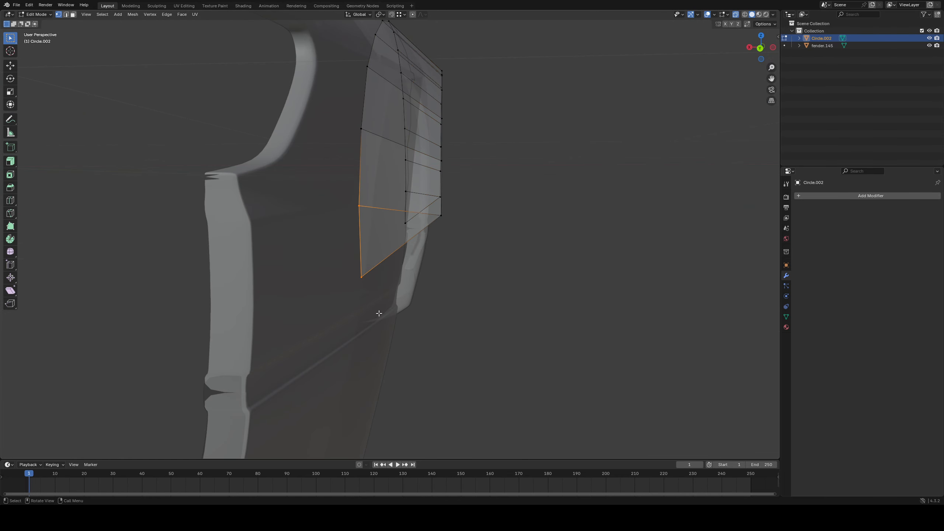
pyautogui.moveTo(381, 312); pyautogui.dragTo(373, 319, button='middle')
pyautogui.click(735, 15)
pyautogui.scroll(3, 472, 190)
pyautogui.press('g')
pyautogui.press('x')
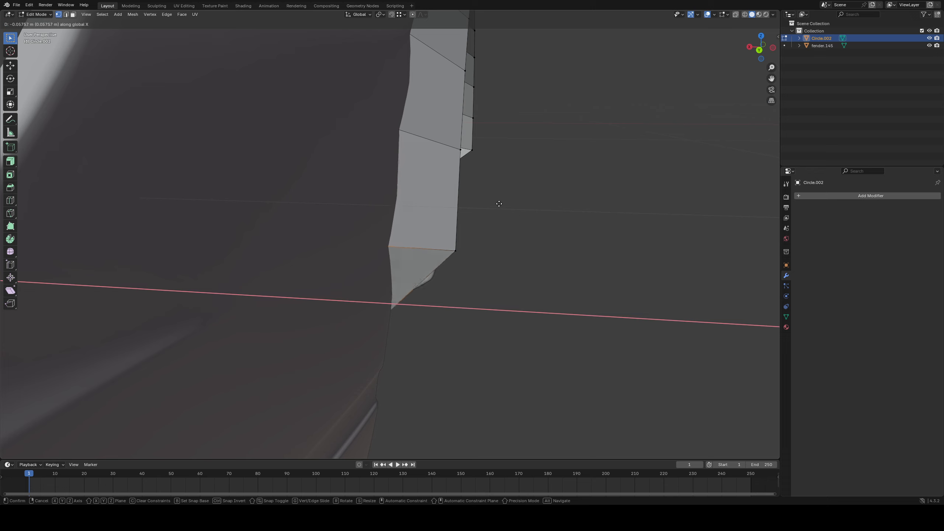
pyautogui.click(539, 228)
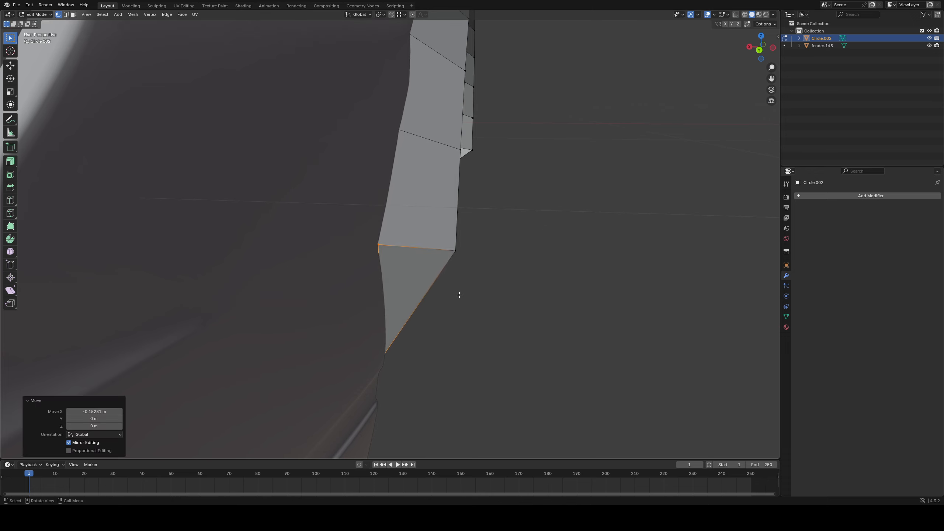
# - Move the front end's bottom tip vertex about -0.004 m along X to sit on the fender edge
pyautogui.click(389, 352)
pyautogui.moveTo(389, 352); pyautogui.dragTo(394, 340, button='middle')
pyautogui.press('g')
pyautogui.press('x')
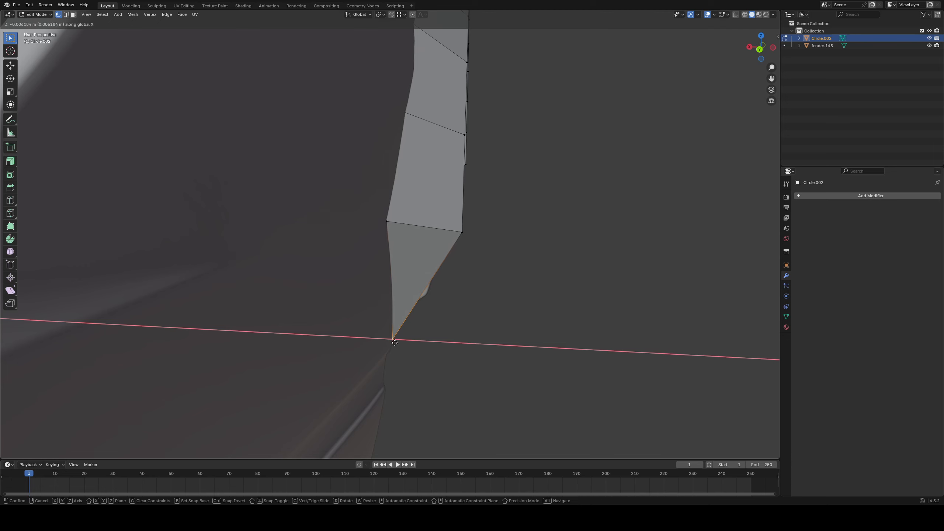
pyautogui.click(393, 352)
pyautogui.moveTo(393, 352); pyautogui.dragTo(389, 244, button='middle')
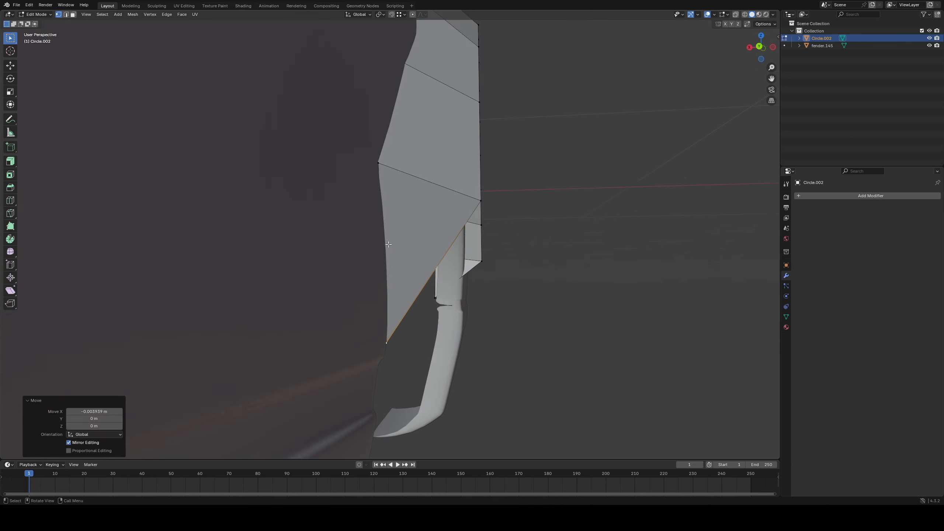
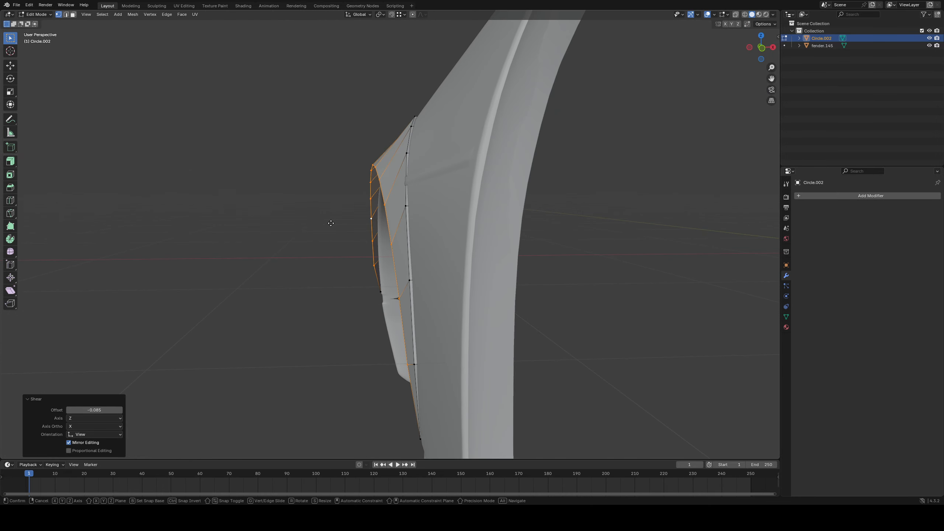
# - Try to move the flare's protruding lip about -0.04 m along X
pyautogui.press('x')
pyautogui.click(324, 228)
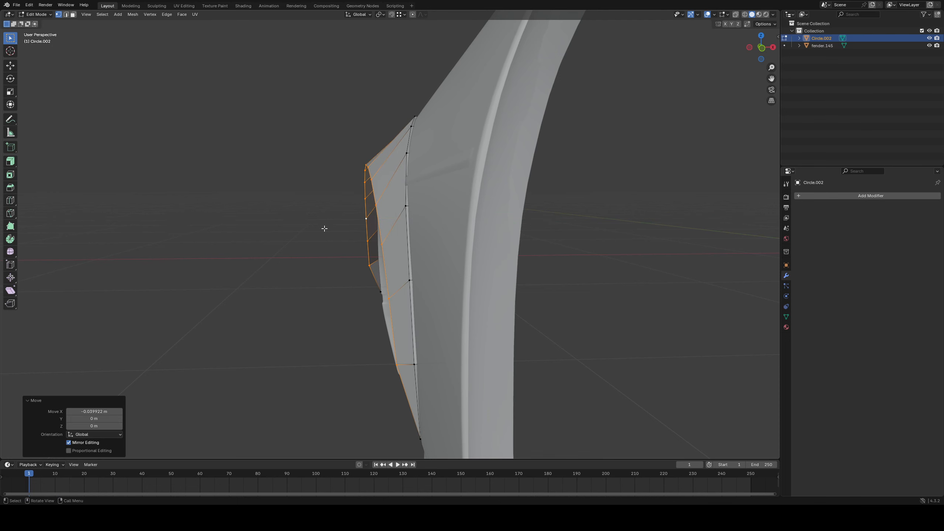
pyautogui.hotkey('ctrl', 'z')
# - In back view, move the protruding lip about -0.016 m along X
pyautogui.press('KP_3')
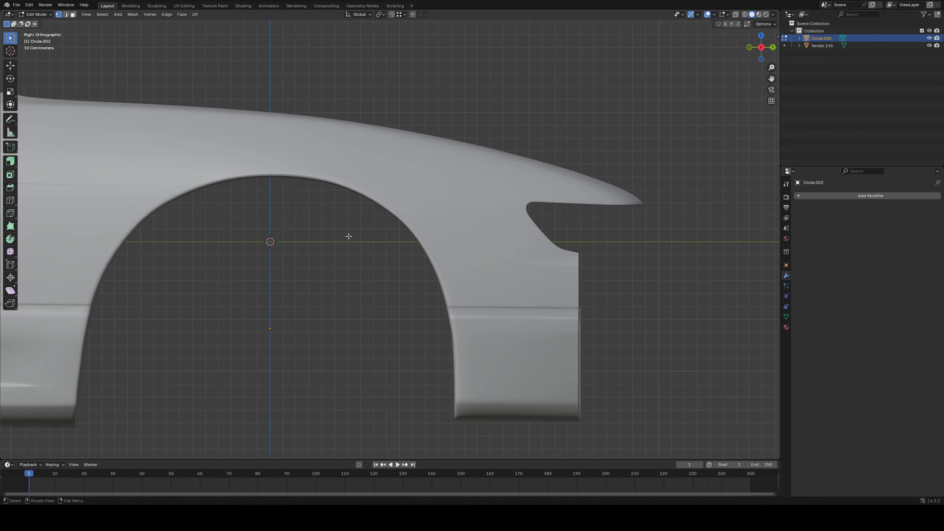
pyautogui.press('KP_1')
pyautogui.press('ctrl+KP_1')
pyautogui.scroll(5, 376, 238)
pyautogui.press('g')
pyautogui.press('x')
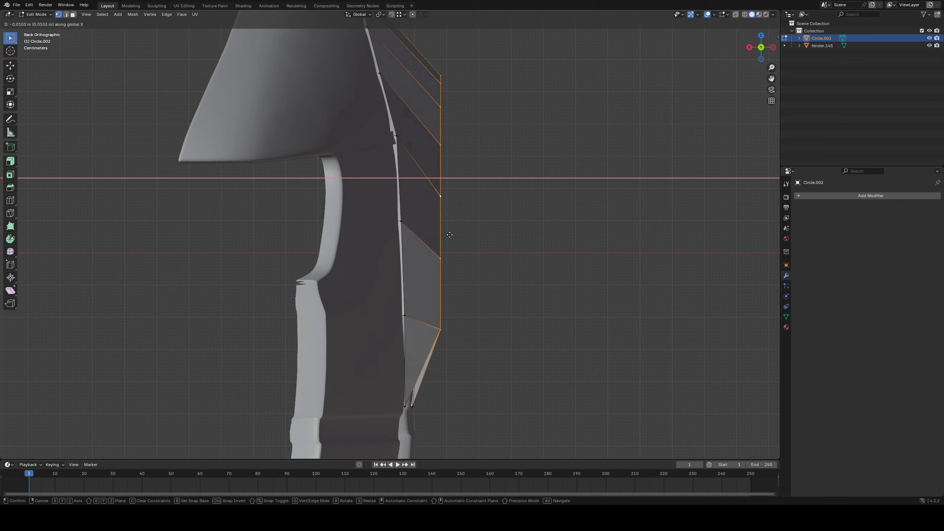
pyautogui.click(451, 234)
pyautogui.press('F3')
pyautogui.press('Escape')
pyautogui.moveTo(454, 236); pyautogui.dragTo(478, 242, button='middle')
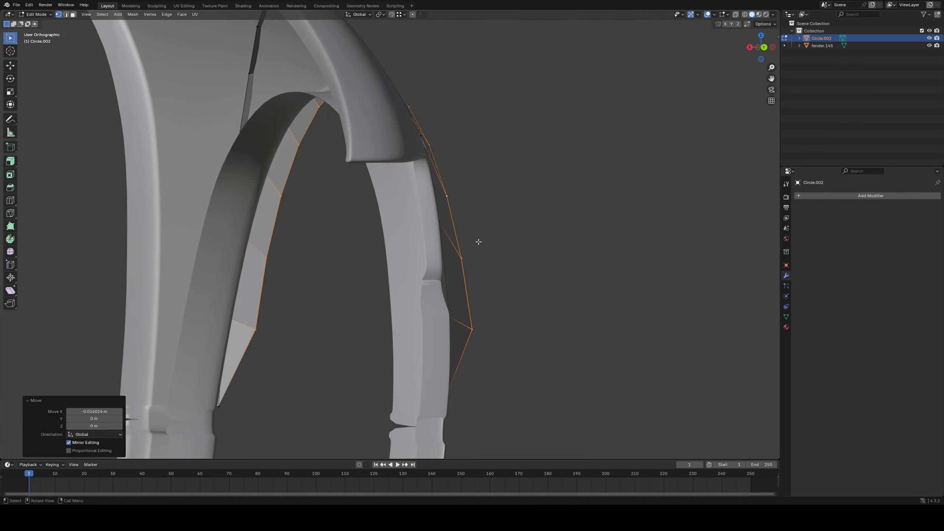
# - Shear the protruding lip in back view with an offset of -0.072 so it leans inward toward the bottom
pyautogui.press('KP_3')
pyautogui.press('KP_1')
pyautogui.press('ctrl+KP_1')
pyautogui.press('F3')
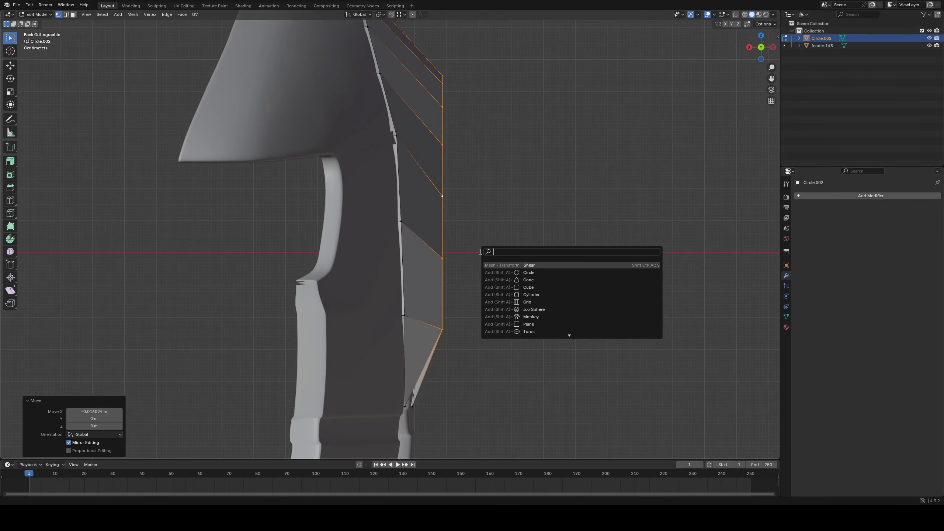
pyautogui.press('Return')
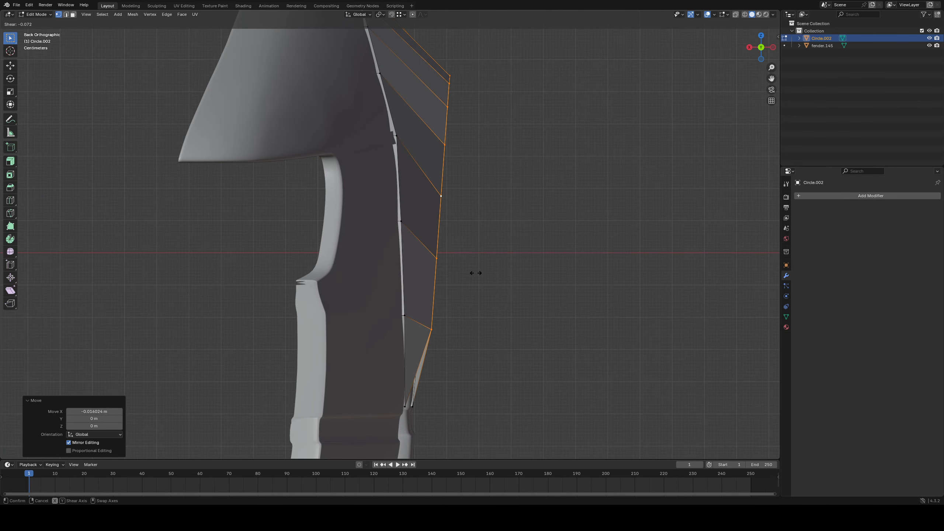
pyautogui.click(476, 272)
# - Select the lowest sheared lip vertices on both ends through the mesh and move them about 0.013 m along X
pyautogui.click(735, 14)
pyautogui.keyDown('shift'); pyautogui.moveTo(547, 217); pyautogui.dragTo(541, 160, button='middle'); pyautogui.keyUp('shift')
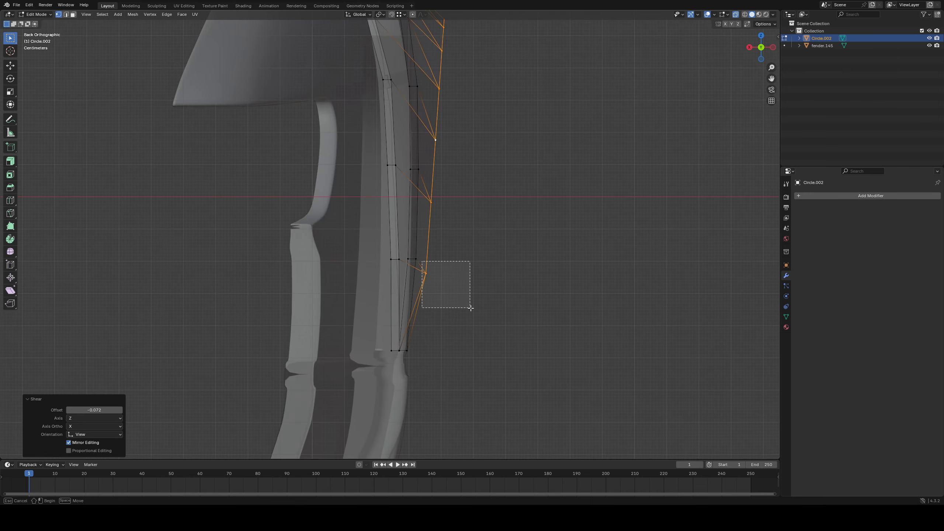
pyautogui.moveTo(421, 261); pyautogui.dragTo(470, 308)
pyautogui.scroll(3, 470, 308)
pyautogui.click(735, 15)
pyautogui.press('g')
pyautogui.press('x')
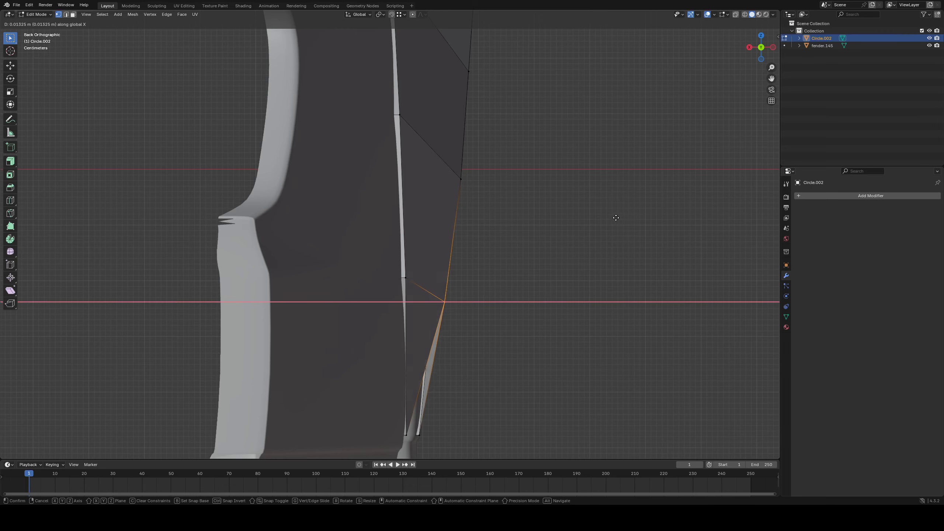
pyautogui.click(615, 218)
# - Adjust a single lip vertex on the rear side of the arch along X to even out the lip's curve
pyautogui.press('a')
pyautogui.keyDown('shift'); pyautogui.moveTo(539, 90); pyautogui.dragTo(387, 219, button='middle'); pyautogui.keyUp('shift')
pyautogui.press('a')
pyautogui.scroll(-3, 519, 234)
pyautogui.scroll(5, 390, 215)
pyautogui.click(336, 320)
pyautogui.moveTo(339, 324); pyautogui.dragTo(337, 329, button='middle')
pyautogui.scroll(-2, 337, 328)
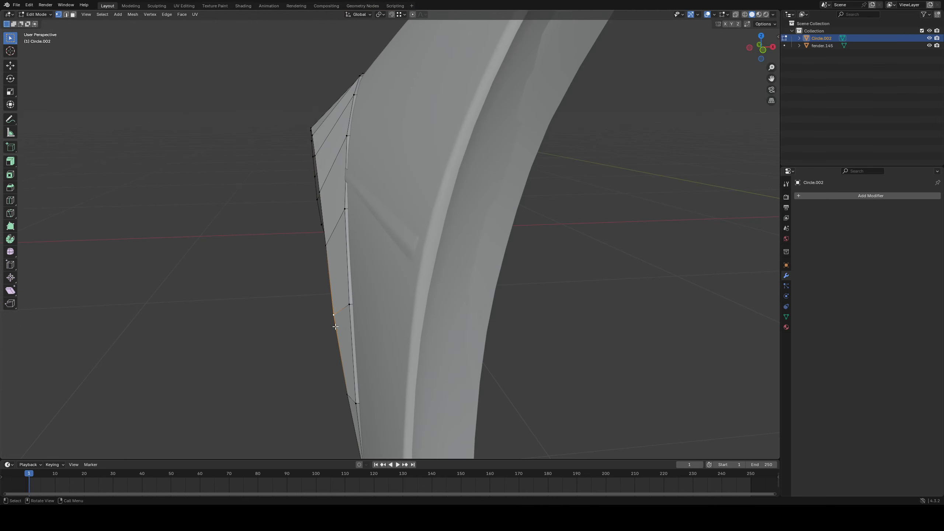
pyautogui.moveTo(337, 280); pyautogui.dragTo(492, 230, button='middle')
pyautogui.press('g')
pyautogui.press('x')
pyautogui.click(337, 284)
# - Return to Object Mode and apply Shade Auto Smooth to the flare
pyautogui.scroll(-3, 338, 309)
pyautogui.press('Tab')
pyautogui.rightClick(528, 134)
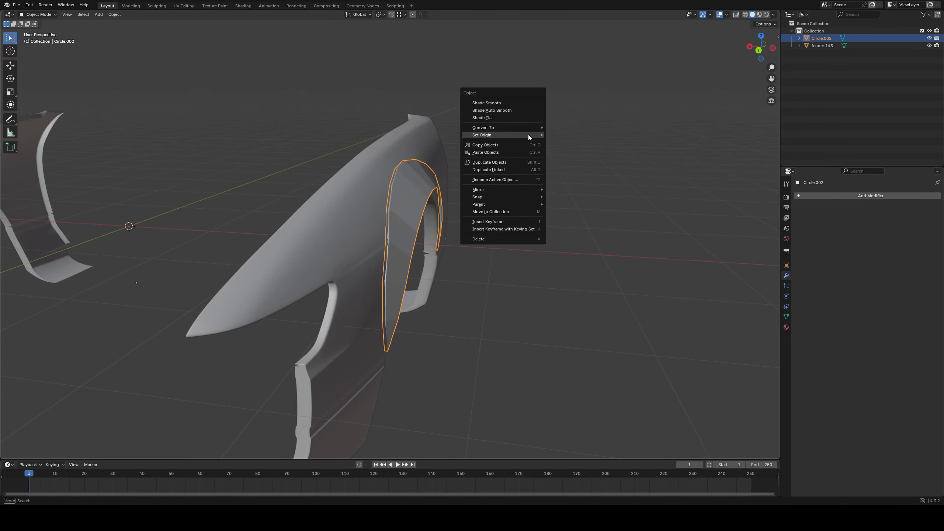
pyautogui.click(513, 110)
pyautogui.scroll(5, 520, 167)
pyautogui.moveTo(526, 157); pyautogui.dragTo(494, 189, button='middle')
# - Select the flare's entire boundary edge loop in Edit Mode with edge selection and X-ray display on
pyautogui.press('Tab')
pyautogui.keyDown('alt'); pyautogui.click(440, 150); pyautogui.keyUp('alt')
pyautogui.moveTo(439, 150); pyautogui.dragTo(426, 194, button='middle')
pyautogui.scroll(-4, 517, 166)
pyautogui.scroll(2, 499, 144)
pyautogui.click(736, 15)
pyautogui.moveTo(403, 250); pyautogui.dragTo(409, 238, button='middle')
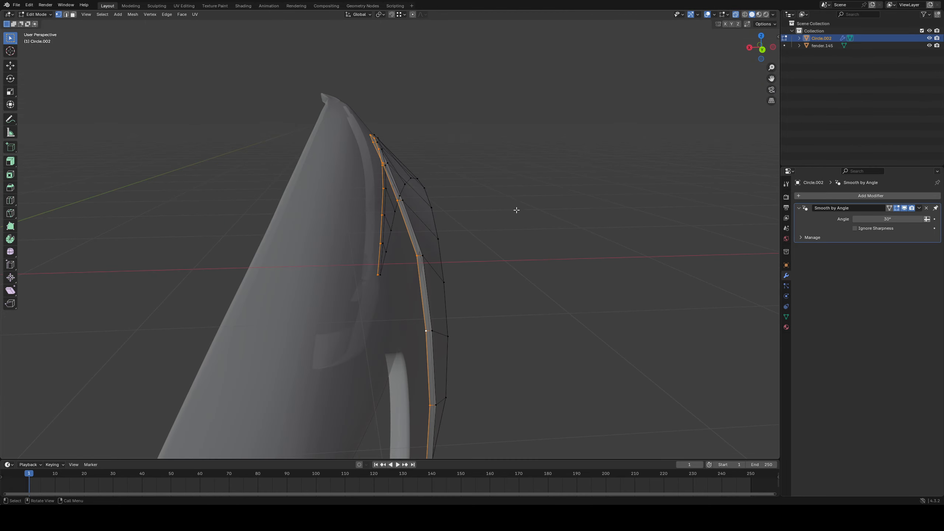
pyautogui.rightClick(512, 229)
pyautogui.click(511, 229)
pyautogui.moveTo(500, 225); pyautogui.dragTo(492, 215, button='middle')
pyautogui.keyDown('alt'); pyautogui.click(363, 210); pyautogui.keyUp('alt')
pyautogui.keyDown('alt'); pyautogui.moveTo(363, 209); pyautogui.dragTo(325, 268, button='middle'); pyautogui.keyUp('alt')
pyautogui.scroll(-5, 325, 268)
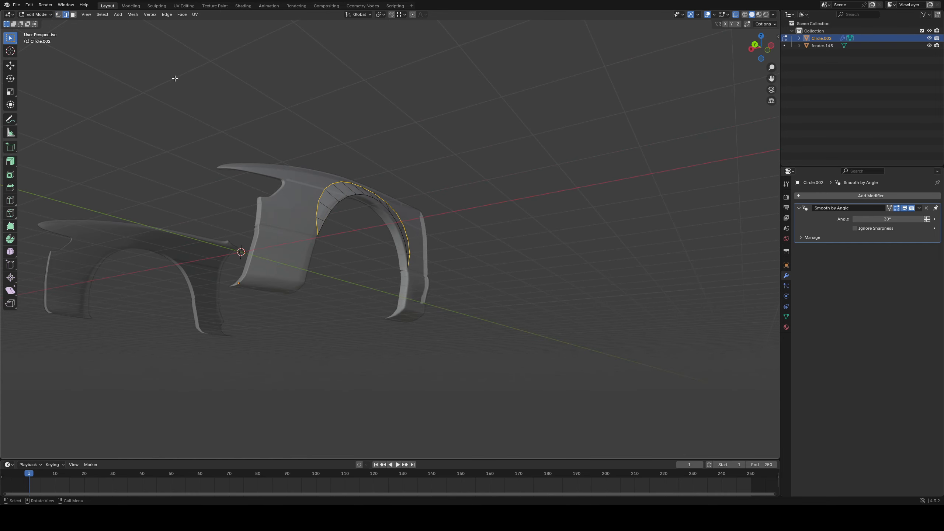
# - Extrude the flare's boundary loop about 0.08 m along X toward the inside of the fender
pyautogui.moveTo(176, 78); pyautogui.dragTo(410, 233, button='middle')
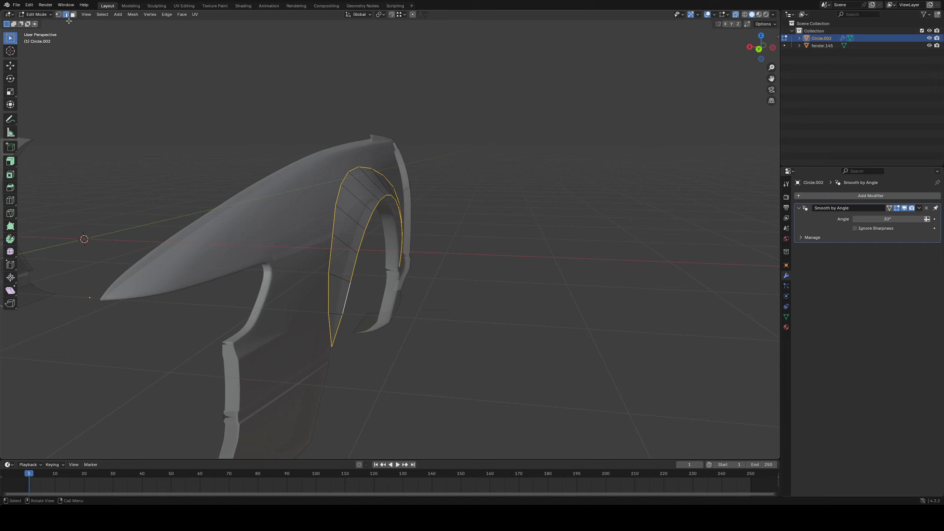
pyautogui.scroll(3, 345, 246)
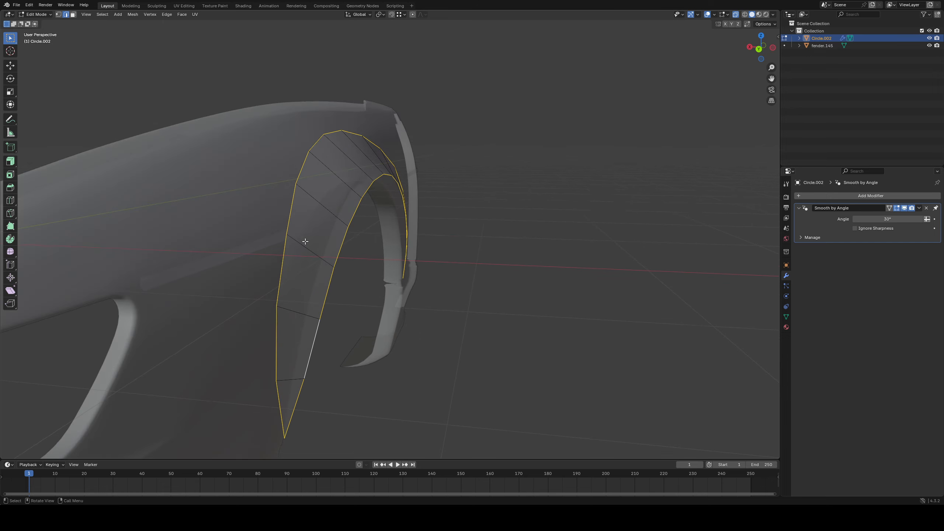
pyautogui.moveTo(421, 192); pyautogui.dragTo(455, 207, button='middle')
pyautogui.press('e')
pyautogui.press('x')
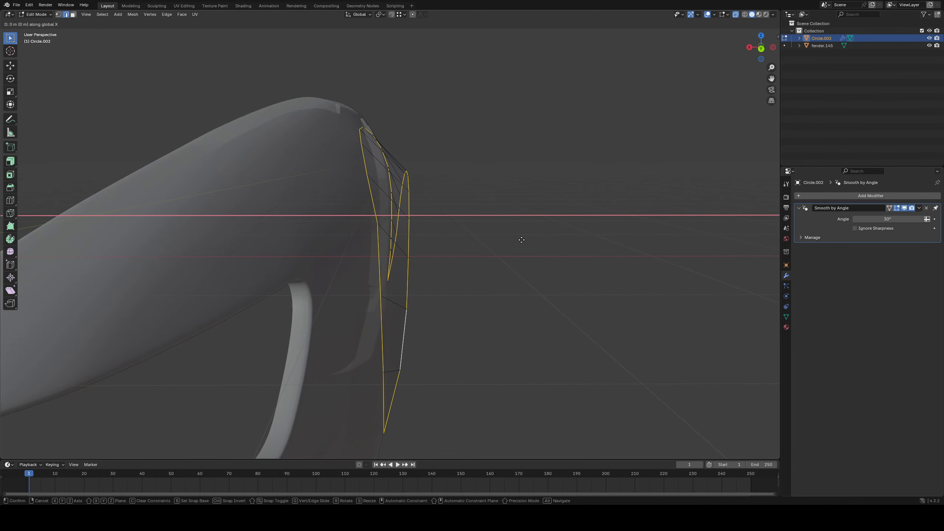
pyautogui.click(509, 244)
# - Flatten the extruded loop by scaling it to 0 along X, and move it about 0.12 m inward along X
pyautogui.write('sx')
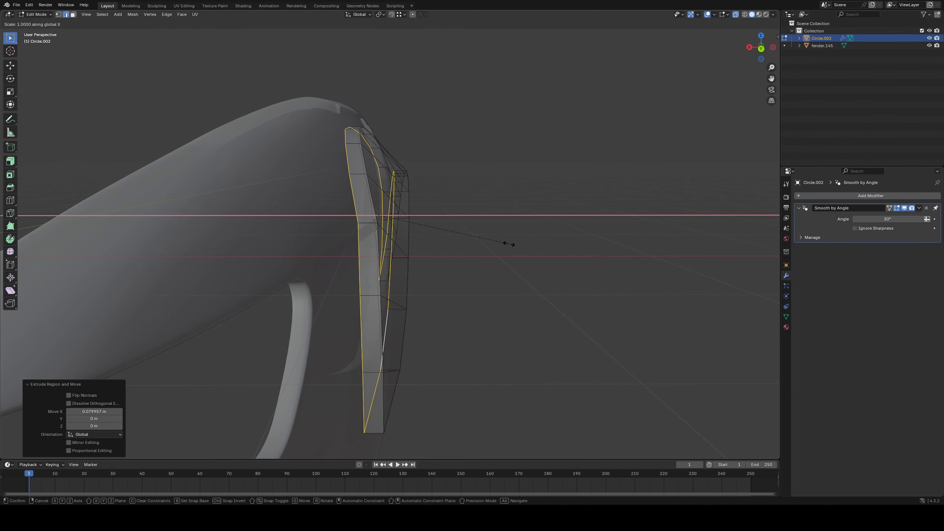
pyautogui.write('0')
pyautogui.press('Return')
pyautogui.moveTo(509, 245)
pyautogui.mouseDown(button='middle')
pyautogui.moveTo(522, 241)
pyautogui.moveTo(514, 249)
pyautogui.moveTo(512, 238)
pyautogui.mouseUp(button='middle')
pyautogui.press('g')
pyautogui.press('x')
pyautogui.click(507, 146)
pyautogui.moveTo(507, 146); pyautogui.dragTo(497, 177, button='middle')
pyautogui.scroll(2, 381, 205)
pyautogui.moveTo(317, 197); pyautogui.dragTo(310, 203, button='middle')
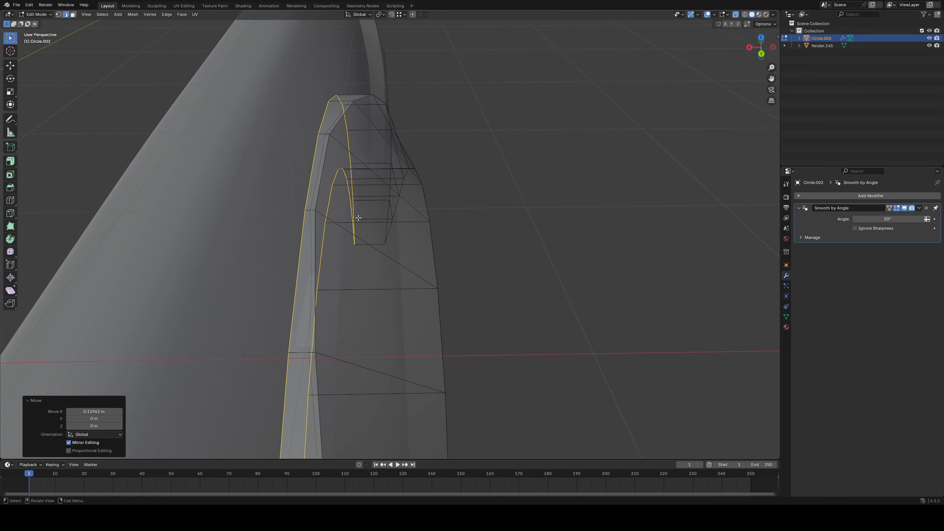
# - Try the flattened edge loop about -0.11 m along X, and shift it back about 0.111 m
pyautogui.press('g')
pyautogui.press('x')
pyautogui.click(414, 227)
pyautogui.hotkey('alt', 'z')
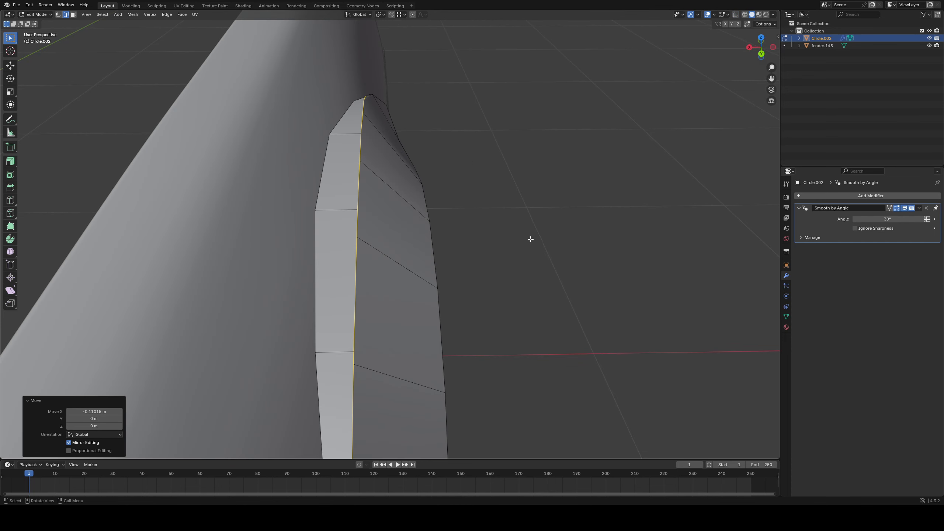
pyautogui.press('g')
pyautogui.press('x')
pyautogui.click(710, 54)
# - With X-ray display on, nudge the flattened edge loop along X to set the flare's inner depth
pyautogui.click(736, 14)
pyautogui.press('g')
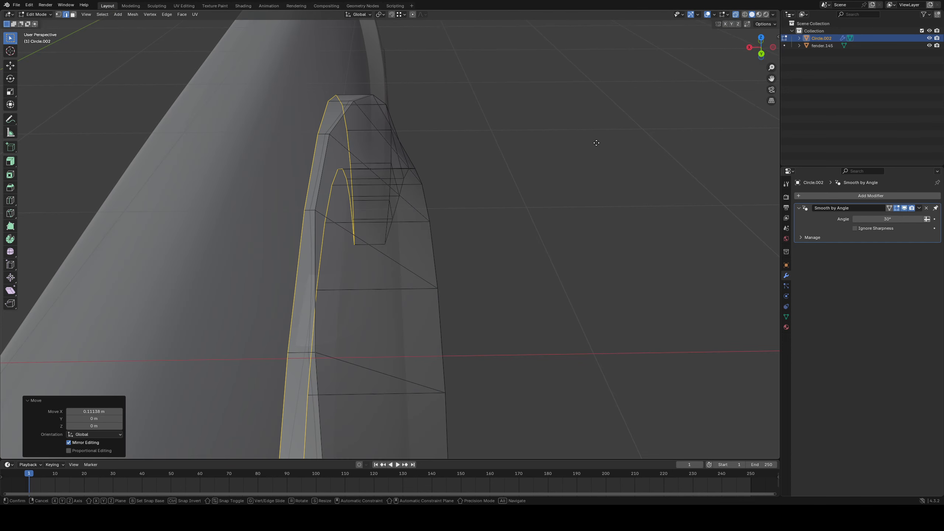
pyautogui.press('x')
pyautogui.click(590, 143)
# - Return to Object Mode, turn off X-ray display, and view the thickened flare on the fender from the rear
pyautogui.press('a')
pyautogui.moveTo(572, 157); pyautogui.dragTo(564, 137, button='middle')
pyautogui.scroll(-4, 564, 137)
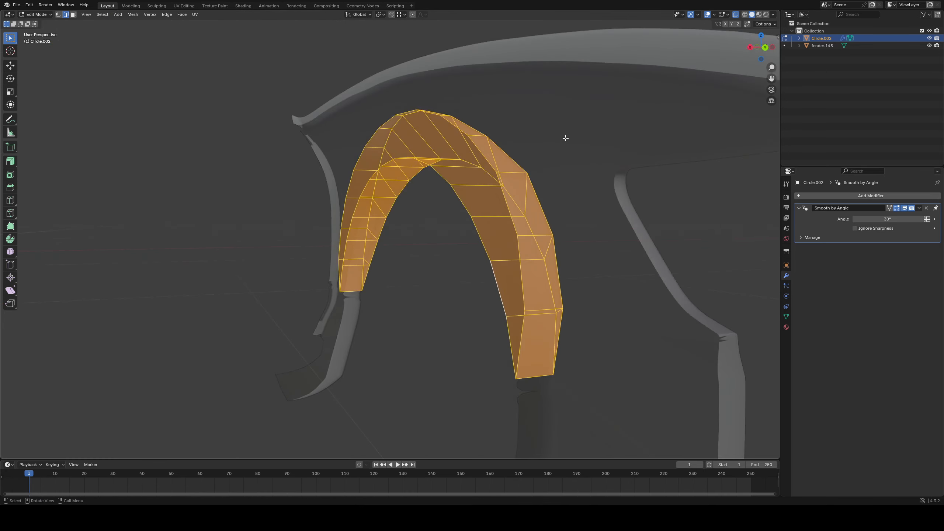
pyautogui.press('Tab')
pyautogui.click(739, 15)
pyautogui.moveTo(739, 15); pyautogui.dragTo(339, 164, button='middle')
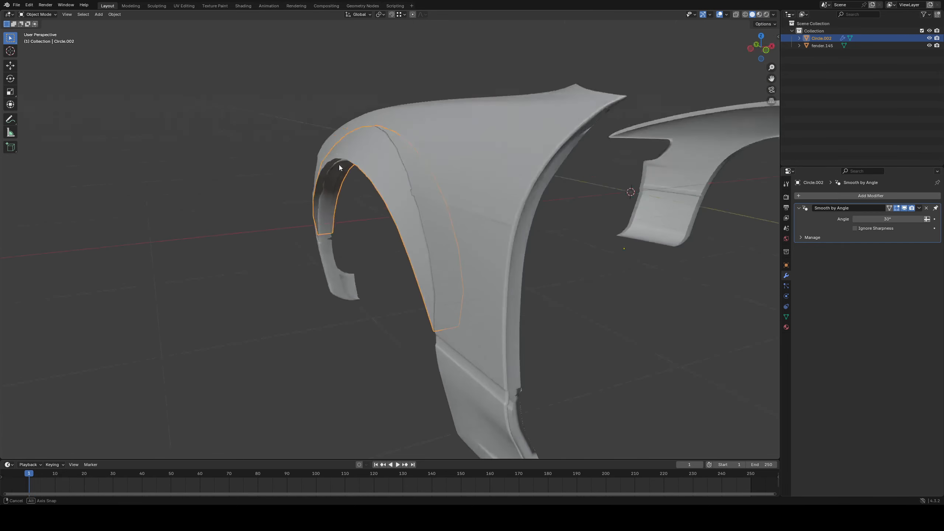
# - Select the outer edge loop and the adjoining lip edge loop around the flare's face in Edit Mode
pyautogui.press('Tab')
pyautogui.scroll(5, 397, 181)
pyautogui.press('a')
pyautogui.moveTo(404, 130); pyautogui.dragTo(441, 175, button='middle')
pyautogui.press('Tab')
pyautogui.press('Tab')
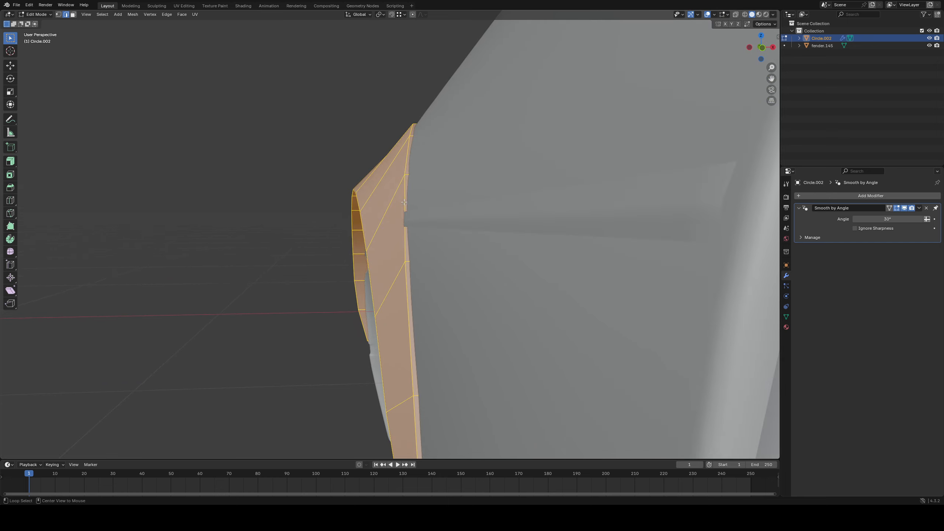
pyautogui.keyDown('alt'); pyautogui.click(405, 207); pyautogui.keyUp('alt')
pyautogui.keyDown('alt'); pyautogui.scroll(-1, 404, 207); pyautogui.keyUp('alt')
pyautogui.scroll(-3, 405, 207)
pyautogui.moveTo(405, 207); pyautogui.dragTo(415, 200, button='middle')
pyautogui.keyDown('alt'); pyautogui.keyDown('shift'); pyautogui.click(398, 246); pyautogui.keyUp('shift'); pyautogui.keyUp('alt')
pyautogui.moveTo(399, 246); pyautogui.dragTo(416, 108, button='middle')
# - Try to bevel the selected flare edges with 5 segments and a width of about 0.022 m
pyautogui.hotkey('ctrl', 'b')
pyautogui.scroll(4, 474, 109)
pyautogui.click(487, 99)
pyautogui.moveTo(416, 108); pyautogui.dragTo(371, 82, button='middle')
pyautogui.scroll(4, 372, 82)
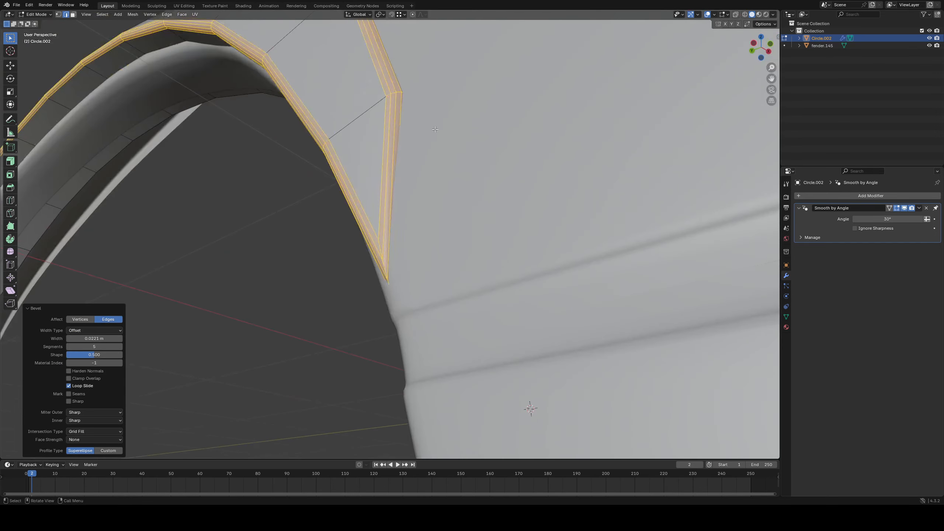
pyautogui.hotkey('ctrl', 'z')
# - Add the flare's lower end edge to the selection using X-ray display, and check the flare's other end
pyautogui.click(736, 15)
pyautogui.keyDown('shift'); pyautogui.moveTo(362, 279); pyautogui.dragTo(550, 413); pyautogui.keyUp('shift')
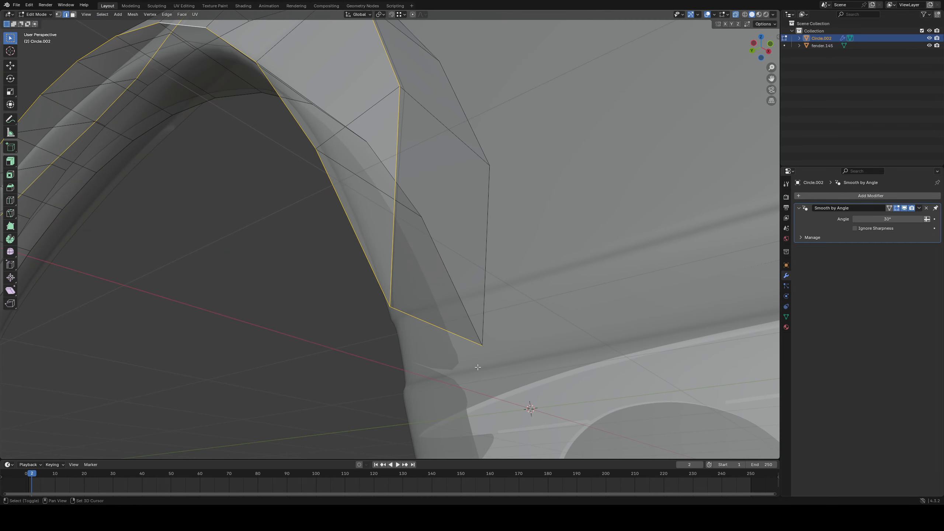
pyautogui.scroll(-4, 407, 267)
pyautogui.moveTo(408, 268); pyautogui.dragTo(337, 296, button='middle')
pyautogui.keyDown('shift'); pyautogui.moveTo(337, 296); pyautogui.dragTo(427, 286, button='right'); pyautogui.keyUp('shift')
pyautogui.moveTo(275, 257); pyautogui.dragTo(425, 258, button='middle')
pyautogui.click(736, 16)
# - Try a narrower 5-segment bevel of about 0.0086 m on the selected flare edges
pyautogui.hotkey('ctrl', 'b')
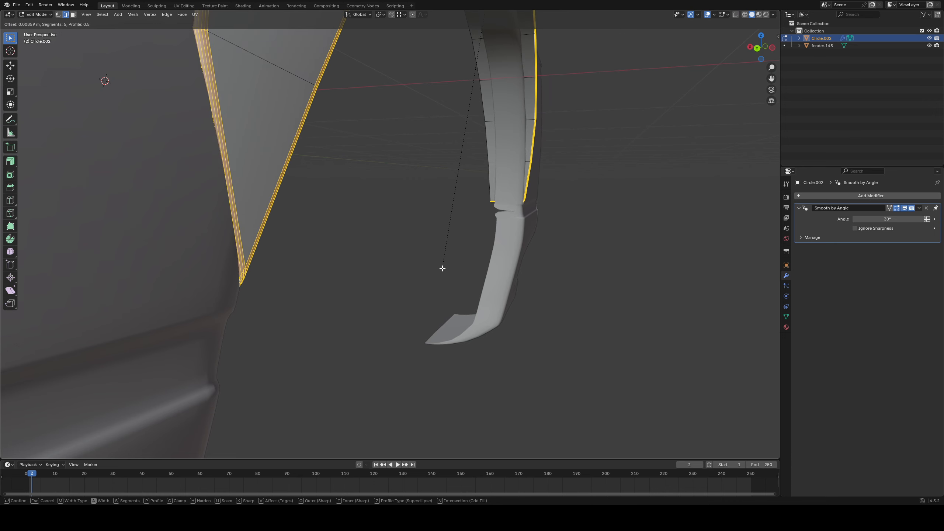
pyautogui.click(442, 268)
pyautogui.moveTo(448, 285); pyautogui.dragTo(492, 198, button='middle')
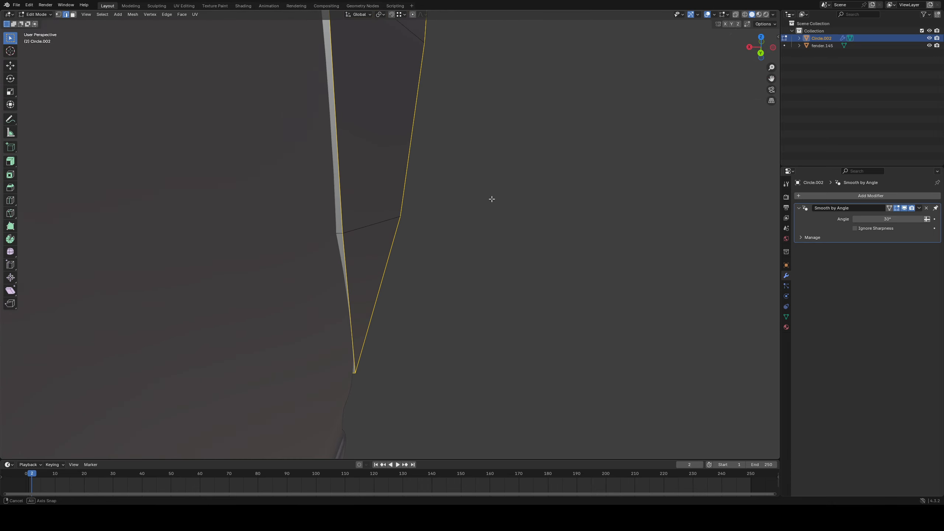
# - Bevel the selected flare edges by about 0.0094 m with 5 segments, and return to Object Mode
pyautogui.hotkey('ctrl', 'b')
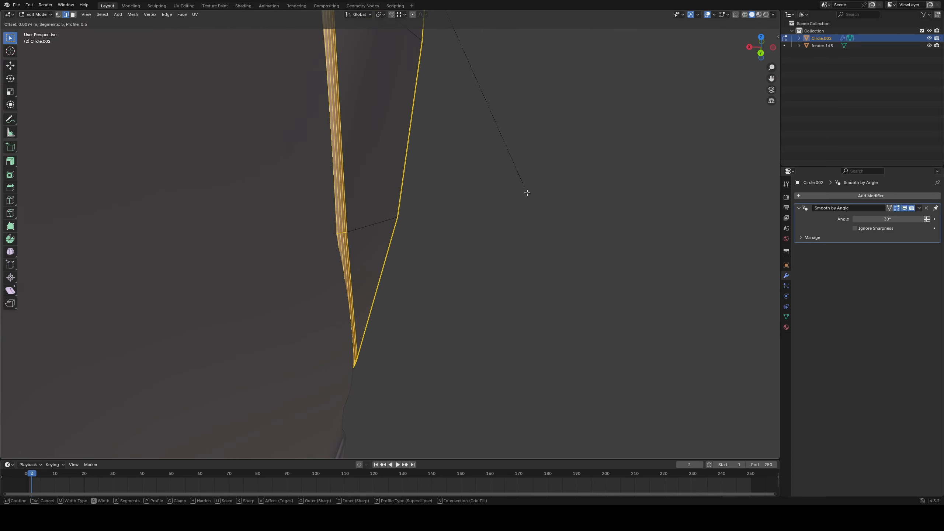
pyautogui.click(527, 192)
pyautogui.moveTo(516, 257); pyautogui.dragTo(368, 201, button='middle')
pyautogui.click(555, 271)
pyautogui.press('Tab')
# - Examine the beveled flare on the fender up close and from the side
pyautogui.click(553, 265)
pyautogui.scroll(-5, 553, 264)
pyautogui.scroll(3, 458, 225)
pyautogui.click(369, 201)
pyautogui.click(356, 276)
pyautogui.scroll(-4, 355, 276)
pyautogui.moveTo(355, 276); pyautogui.dragTo(473, 114, button='middle')
pyautogui.click(383, 111)
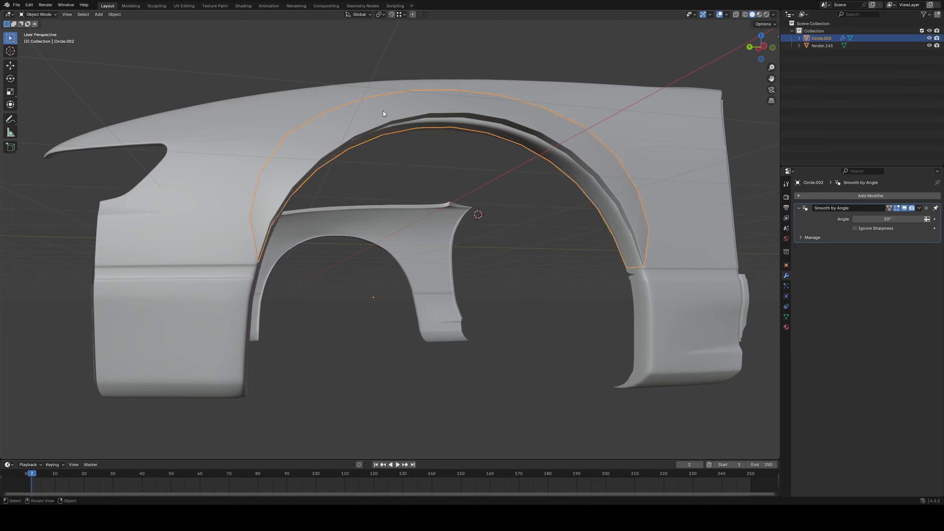
# - Try scaling the whole flare down slightly to about 0.992
pyautogui.scroll(3, 585, 141)
pyautogui.moveTo(585, 142); pyautogui.dragTo(628, 141, button='middle')
pyautogui.press('s')
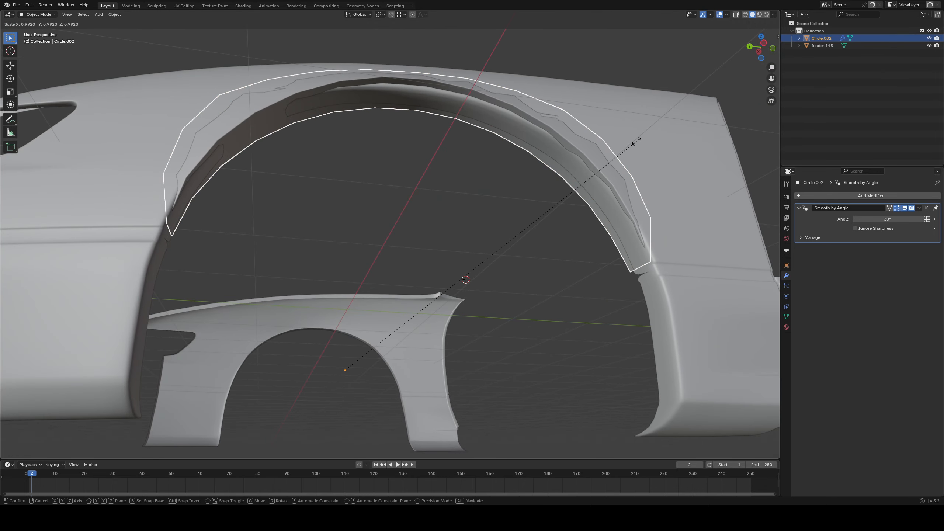
pyautogui.click(635, 142)
pyautogui.hotkey('ctrl', 'z')
# - Open the fender for editing in the left orthographic view with vertex selection and X-ray display on, and clear the selection
pyautogui.moveTo(238, 199); pyautogui.dragTo(280, 193, button='middle')
pyautogui.click(257, 155)
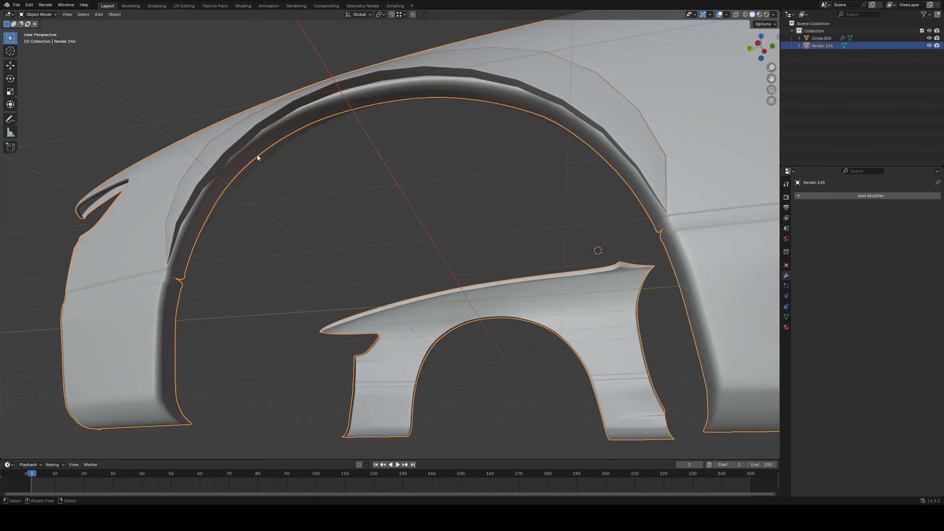
pyautogui.moveTo(257, 157); pyautogui.dragTo(286, 160, button='middle')
pyautogui.moveTo(426, 89); pyautogui.dragTo(491, 112, button='middle')
pyautogui.press('KP_3')
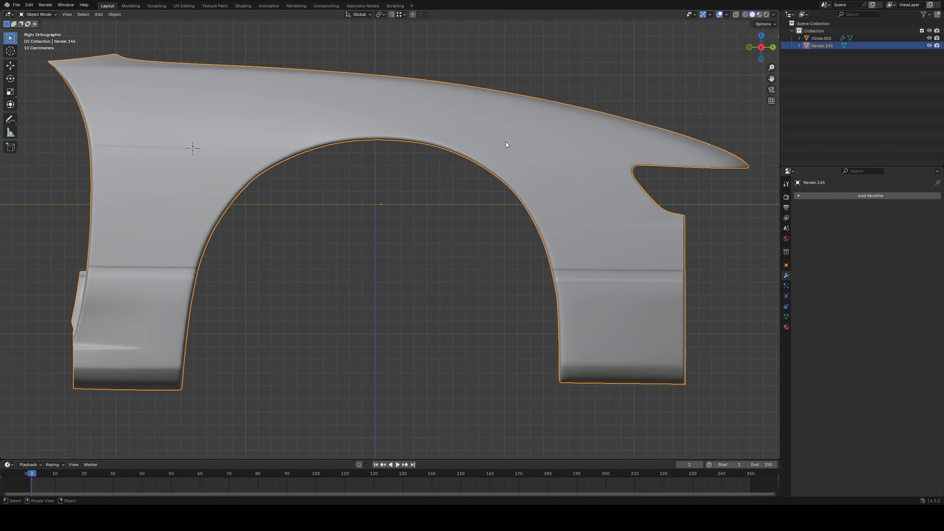
pyautogui.moveTo(506, 143); pyautogui.dragTo(523, 173, button='middle')
pyautogui.press('Tab')
pyautogui.scroll(5, 436, 128)
pyautogui.click(736, 15)
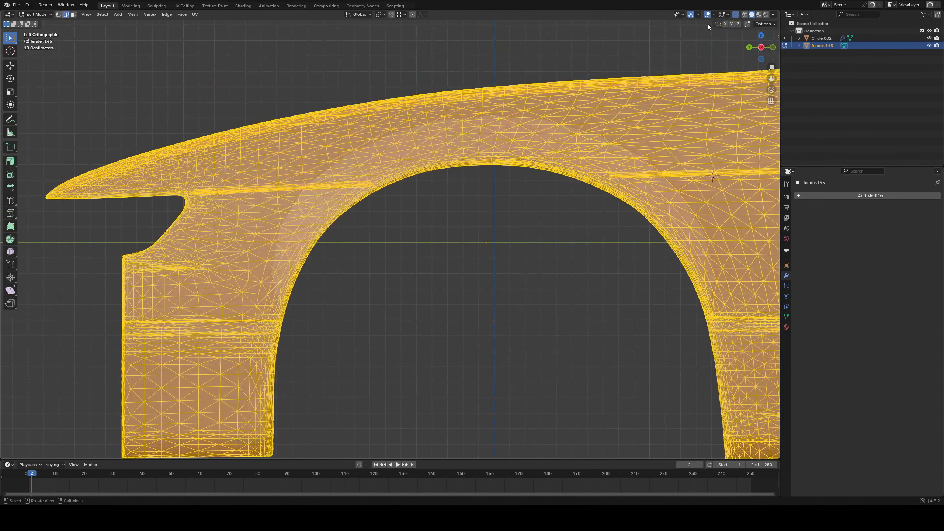
pyautogui.press('1')
pyautogui.scroll(3, 303, 280)
pyautogui.hotkey('alt', 'a')
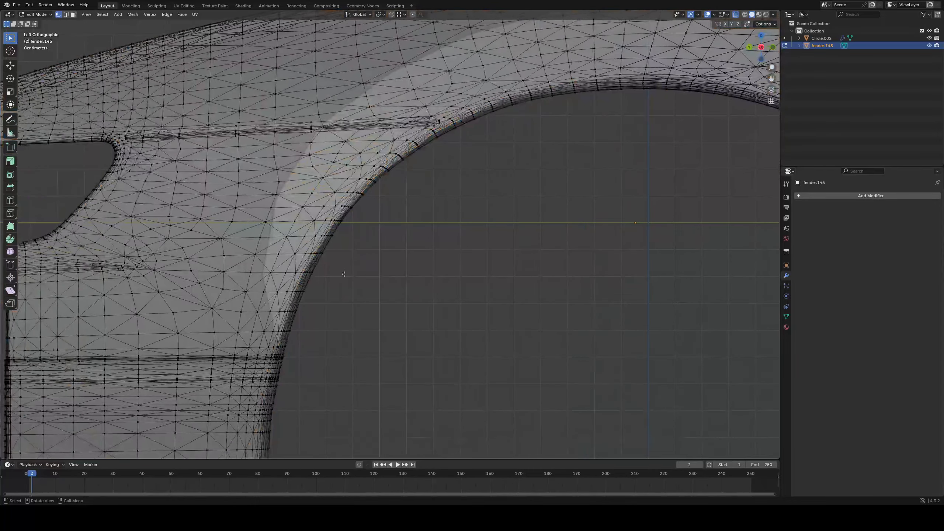
# - Delete the fender's wheel-arch lip vertices, selecting them along the arch edge from the front side over the crown to above the rear body line
pyautogui.moveTo(279, 249); pyautogui.dragTo(333, 314)
pyautogui.scroll(6, 286, 287)
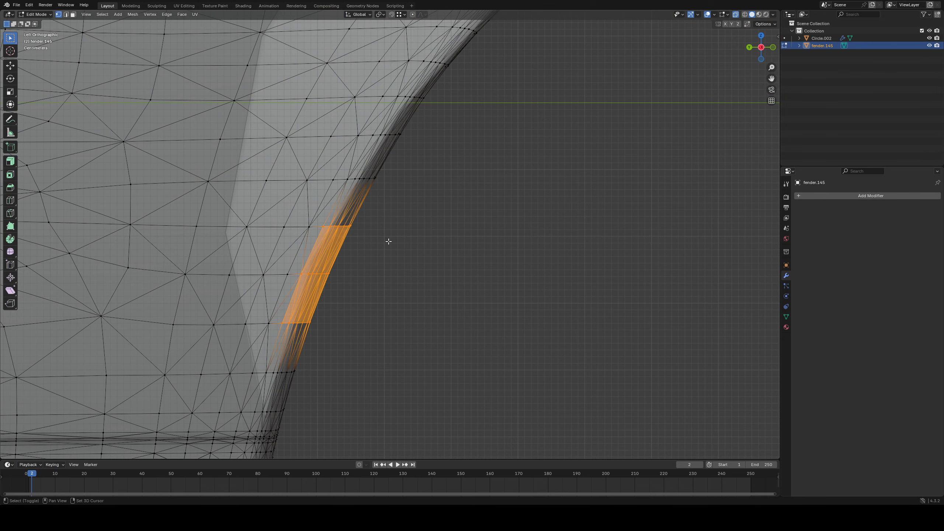
pyautogui.keyDown('shift'); pyautogui.moveTo(394, 141); pyautogui.dragTo(405, 146); pyautogui.keyUp('shift')
pyautogui.keyDown('shift'); pyautogui.moveTo(405, 95); pyautogui.dragTo(362, 170, button='middle'); pyautogui.keyUp('shift')
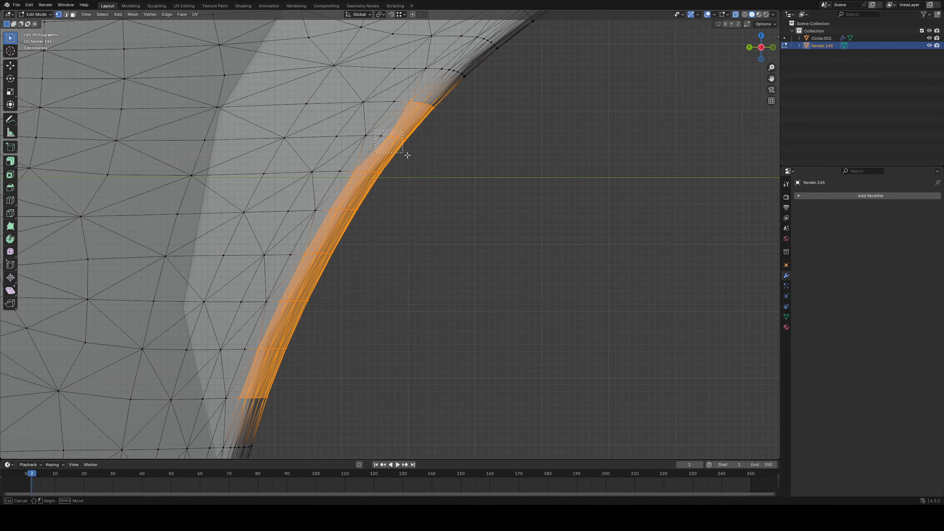
pyautogui.keyDown('shift'); pyautogui.moveTo(408, 156); pyautogui.dragTo(409, 156); pyautogui.keyUp('shift')
pyautogui.keyDown('shift'); pyautogui.moveTo(432, 69); pyautogui.dragTo(415, 125, button='middle'); pyautogui.keyUp('shift')
pyautogui.keyDown('shift'); pyautogui.moveTo(415, 121); pyautogui.dragTo(458, 146); pyautogui.keyUp('shift')
pyautogui.keyDown('shift'); pyautogui.moveTo(497, 182); pyautogui.dragTo(434, 226, button='middle'); pyautogui.keyUp('shift')
pyautogui.keyDown('shift'); pyautogui.moveTo(396, 127); pyautogui.dragTo(439, 157); pyautogui.keyUp('shift')
pyautogui.keyDown('shift'); pyautogui.moveTo(461, 167); pyautogui.dragTo(421, 194, button='middle'); pyautogui.keyUp('shift')
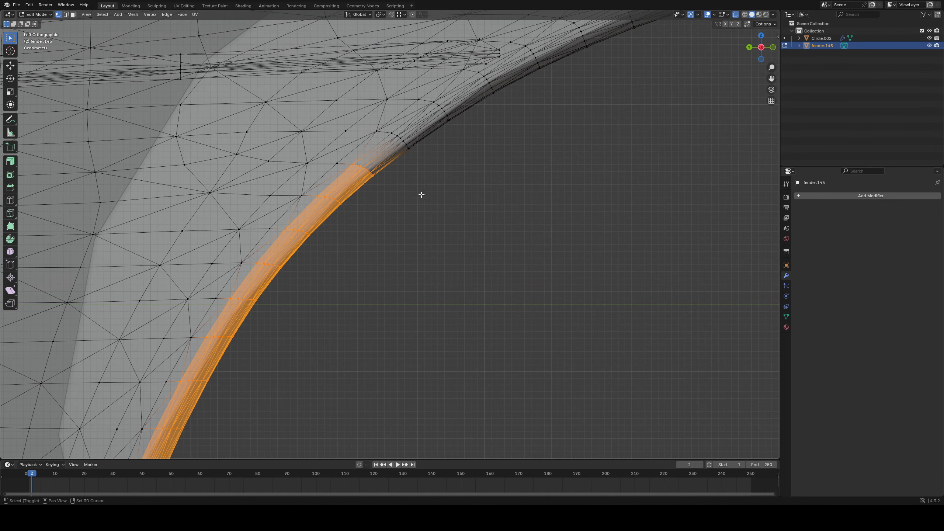
pyautogui.keyDown('shift'); pyautogui.moveTo(526, 179); pyautogui.dragTo(477, 211, button='middle'); pyautogui.keyUp('shift')
pyautogui.keyDown('shift'); pyautogui.moveTo(424, 102); pyautogui.dragTo(509, 192); pyautogui.keyUp('shift')
pyautogui.keyDown('shift'); pyautogui.moveTo(491, 184); pyautogui.dragTo(428, 237, button='middle'); pyautogui.keyUp('shift')
pyautogui.keyDown('shift'); pyautogui.moveTo(417, 132); pyautogui.dragTo(461, 172); pyautogui.keyUp('shift')
pyautogui.keyDown('shift'); pyautogui.moveTo(460, 173); pyautogui.dragTo(404, 224, button='middle'); pyautogui.keyUp('shift')
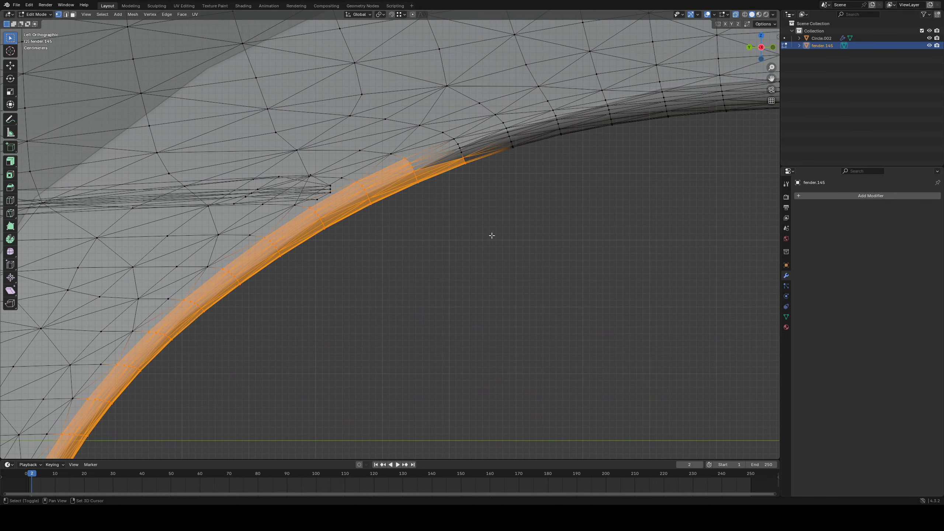
pyautogui.keyDown('shift'); pyautogui.moveTo(492, 236); pyautogui.dragTo(437, 264, button='middle'); pyautogui.keyUp('shift')
pyautogui.keyDown('shift'); pyautogui.moveTo(391, 165); pyautogui.dragTo(480, 210); pyautogui.keyUp('shift')
pyautogui.keyDown('shift'); pyautogui.moveTo(434, 142); pyautogui.dragTo(509, 187); pyautogui.keyUp('shift')
pyautogui.keyDown('shift'); pyautogui.moveTo(507, 188); pyautogui.dragTo(412, 210, button='middle'); pyautogui.keyUp('shift')
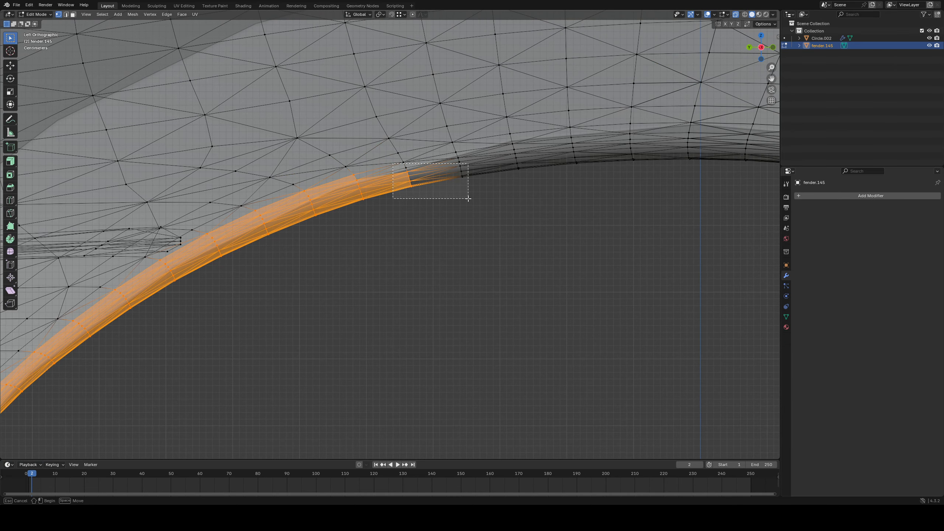
pyautogui.keyDown('shift'); pyautogui.moveTo(542, 174); pyautogui.dragTo(433, 142, button='middle'); pyautogui.keyUp('shift')
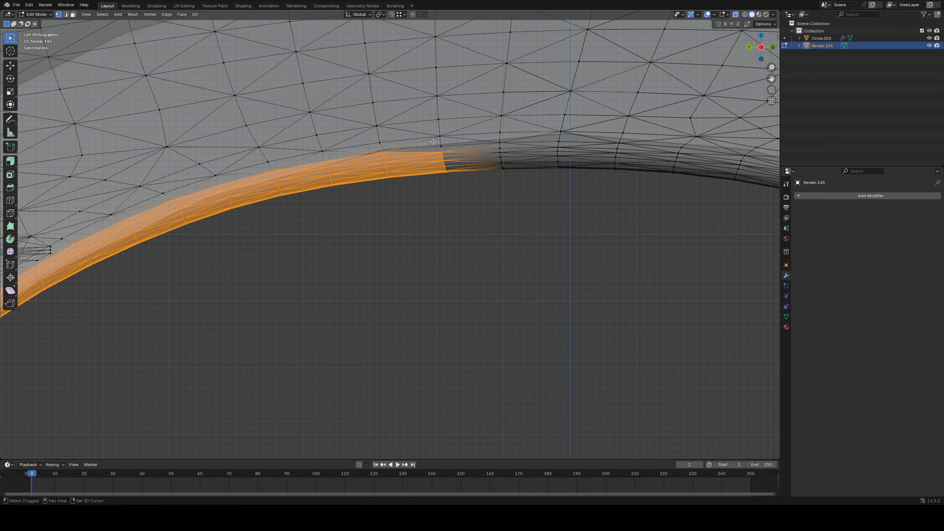
pyautogui.keyDown('shift'); pyautogui.moveTo(540, 141); pyautogui.dragTo(620, 185); pyautogui.keyUp('shift')
pyautogui.keyDown('shift'); pyautogui.moveTo(620, 185); pyautogui.dragTo(422, 177, button='middle'); pyautogui.keyUp('shift')
pyautogui.keyDown('shift'); pyautogui.moveTo(445, 136); pyautogui.dragTo(511, 188); pyautogui.keyUp('shift')
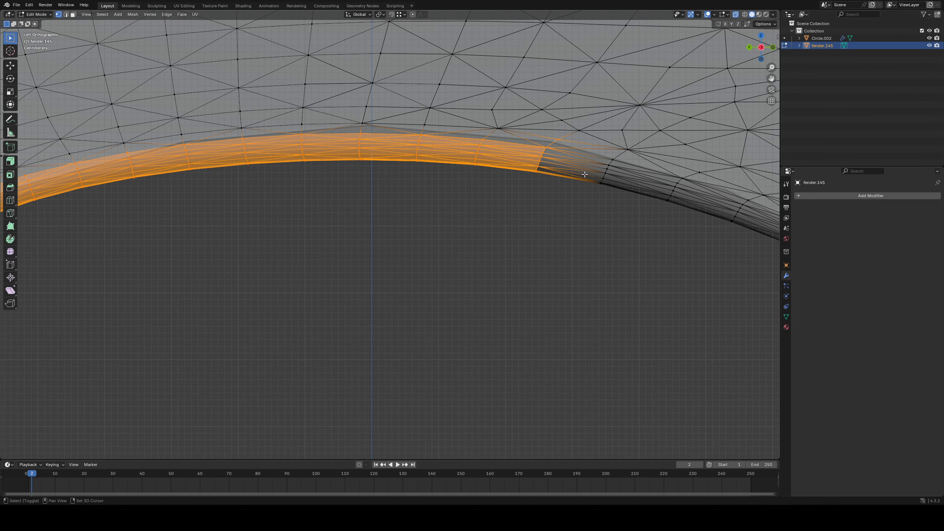
pyautogui.keyDown('shift'); pyautogui.moveTo(523, 144); pyautogui.dragTo(442, 140, button='middle'); pyautogui.keyUp('shift')
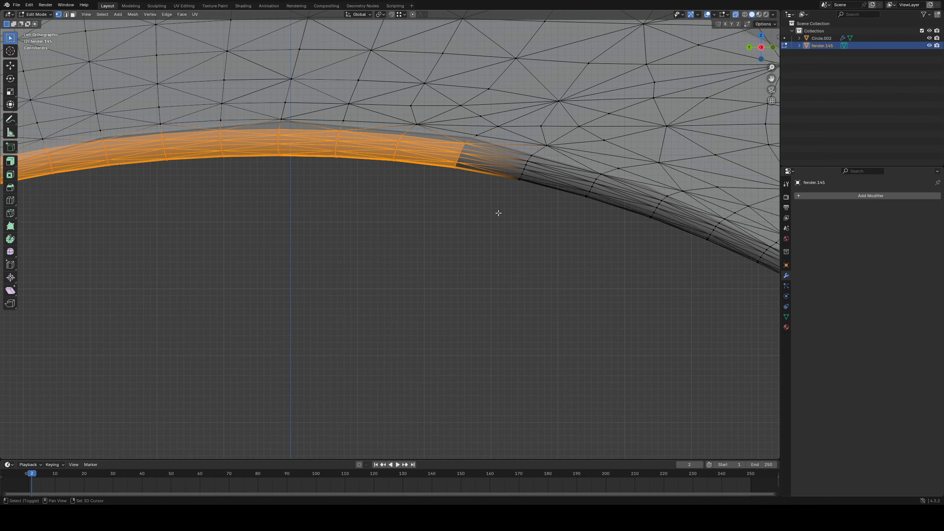
pyautogui.keyDown('shift'); pyautogui.moveTo(616, 234); pyautogui.dragTo(616, 234); pyautogui.keyUp('shift')
pyautogui.keyDown('shift'); pyautogui.moveTo(615, 222); pyautogui.dragTo(501, 194, button='middle'); pyautogui.keyUp('shift')
pyautogui.keyDown('shift'); pyautogui.moveTo(523, 161); pyautogui.dragTo(576, 221); pyautogui.keyUp('shift')
pyautogui.hotkey('ctrl', 'z')
pyautogui.keyDown('shift'); pyautogui.moveTo(529, 162); pyautogui.dragTo(563, 225); pyautogui.keyUp('shift')
pyautogui.keyDown('shift'); pyautogui.moveTo(601, 195); pyautogui.dragTo(501, 160, button='middle'); pyautogui.keyUp('shift')
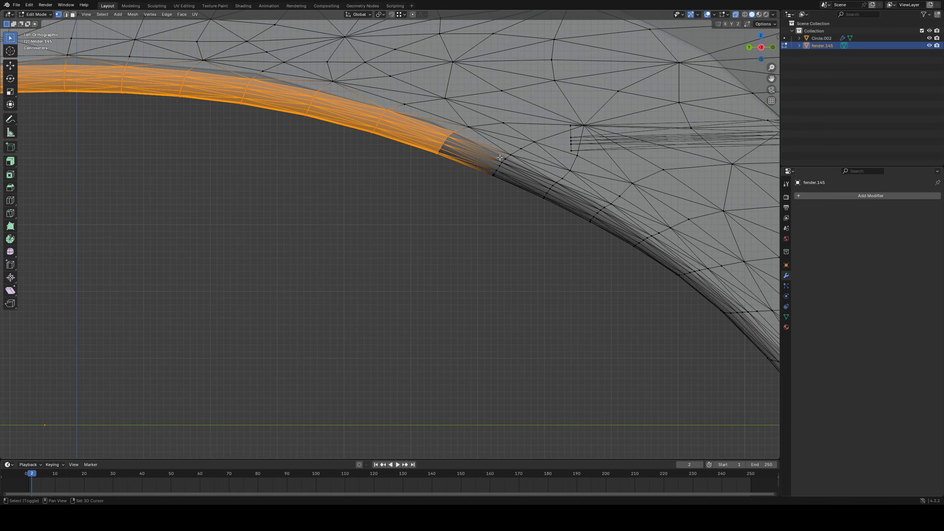
pyautogui.keyDown('shift'); pyautogui.moveTo(489, 149); pyautogui.dragTo(516, 209); pyautogui.keyUp('shift')
pyautogui.keyDown('shift'); pyautogui.moveTo(524, 165); pyautogui.dragTo(478, 137, button='middle'); pyautogui.keyUp('shift')
pyautogui.keyDown('shift'); pyautogui.moveTo(477, 137); pyautogui.dragTo(540, 198); pyautogui.keyUp('shift')
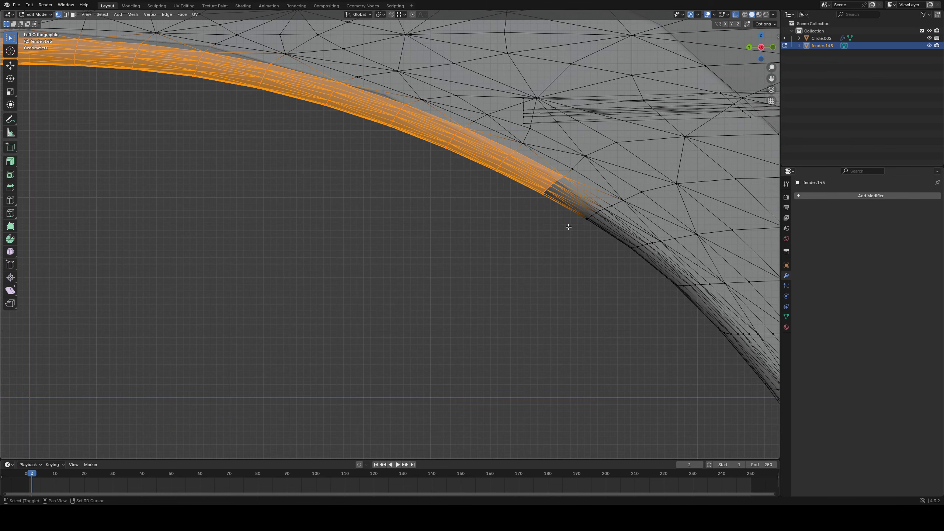
pyautogui.keyDown('shift'); pyautogui.moveTo(613, 250); pyautogui.dragTo(500, 184, button='middle'); pyautogui.keyUp('shift')
pyautogui.keyDown('shift'); pyautogui.moveTo(499, 183); pyautogui.dragTo(574, 227); pyautogui.keyUp('shift')
pyautogui.keyDown('shift'); pyautogui.moveTo(574, 228); pyautogui.dragTo(469, 159, button='middle'); pyautogui.keyUp('shift')
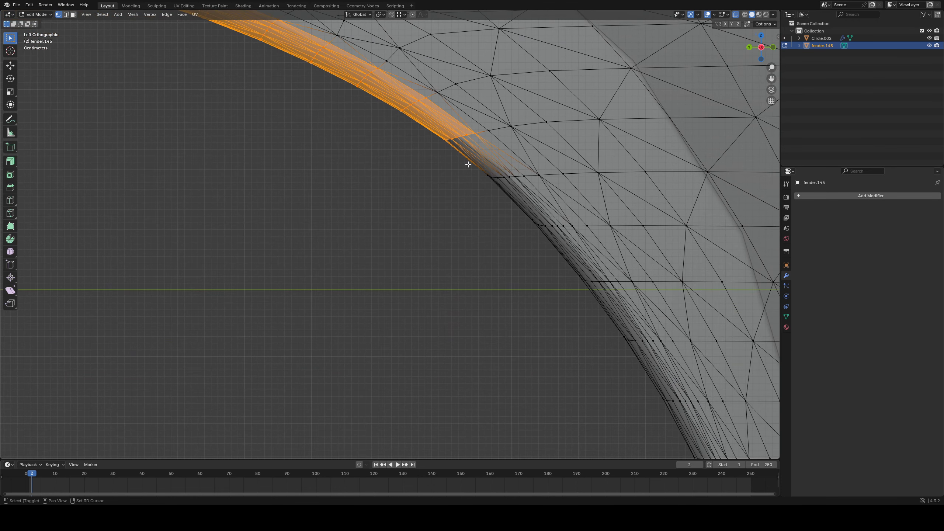
pyautogui.keyDown('shift'); pyautogui.moveTo(469, 160); pyautogui.dragTo(527, 212); pyautogui.keyUp('shift')
pyautogui.keyDown('shift'); pyautogui.moveTo(528, 212); pyautogui.dragTo(483, 186, button='middle'); pyautogui.keyUp('shift')
pyautogui.keyDown('shift'); pyautogui.moveTo(541, 235); pyautogui.dragTo(540, 235); pyautogui.keyUp('shift')
pyautogui.keyDown('shift'); pyautogui.moveTo(540, 235); pyautogui.dragTo(474, 181, button='middle'); pyautogui.keyUp('shift')
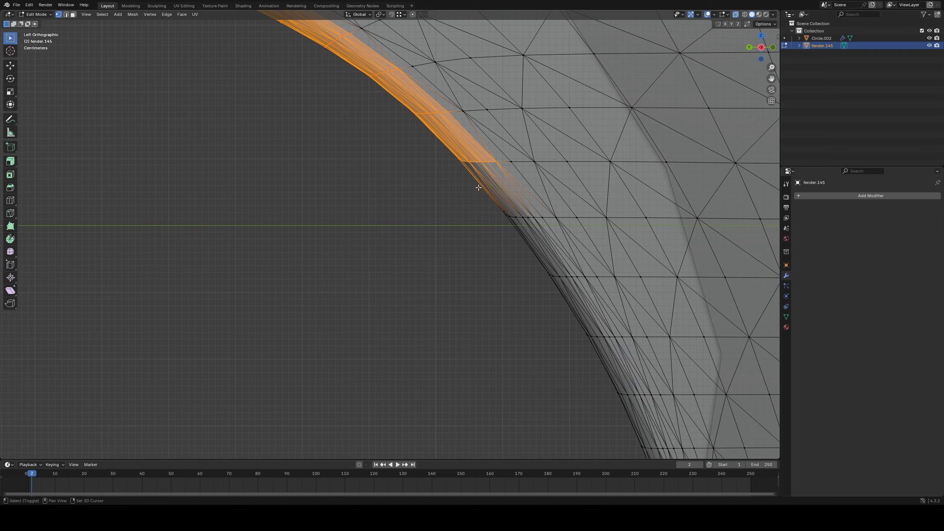
pyautogui.keyDown('shift'); pyautogui.moveTo(475, 181); pyautogui.dragTo(523, 212); pyautogui.keyUp('shift')
pyautogui.keyDown('shift'); pyautogui.moveTo(524, 212); pyautogui.dragTo(452, 180, button='middle'); pyautogui.keyUp('shift')
pyautogui.keyDown('shift'); pyautogui.moveTo(452, 180); pyautogui.dragTo(521, 247); pyautogui.keyUp('shift')
pyautogui.keyDown('shift'); pyautogui.moveTo(520, 246); pyautogui.dragTo(447, 176, button='middle'); pyautogui.keyUp('shift')
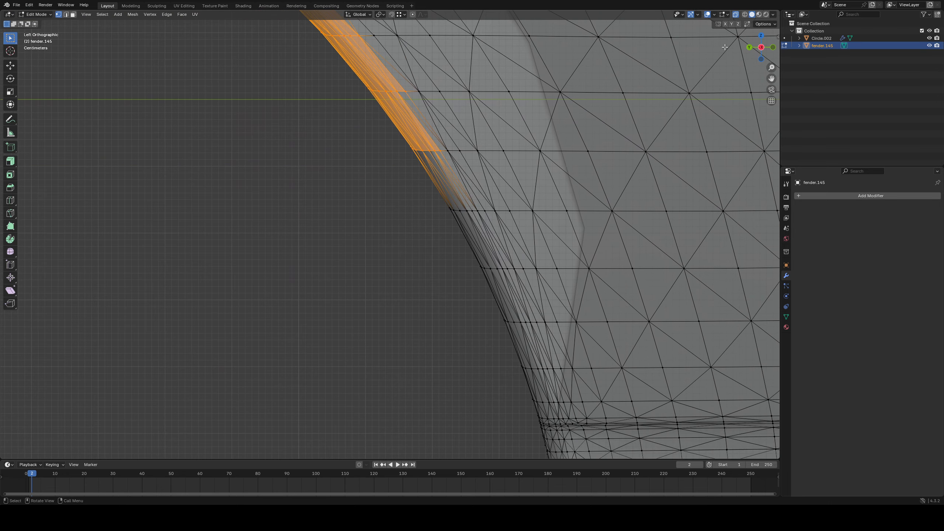
pyautogui.click(735, 14)
pyautogui.click(735, 14)
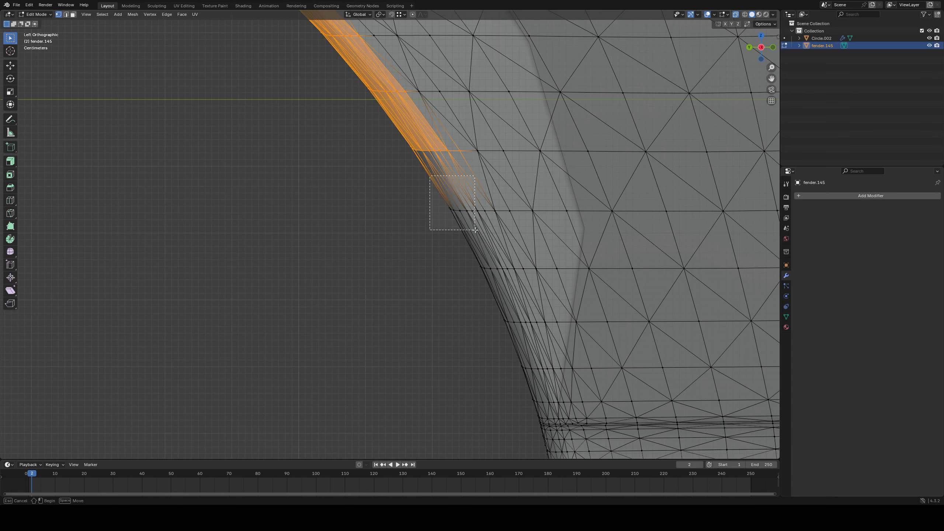
pyautogui.keyDown('shift'); pyautogui.moveTo(475, 229); pyautogui.dragTo(475, 229); pyautogui.keyUp('shift')
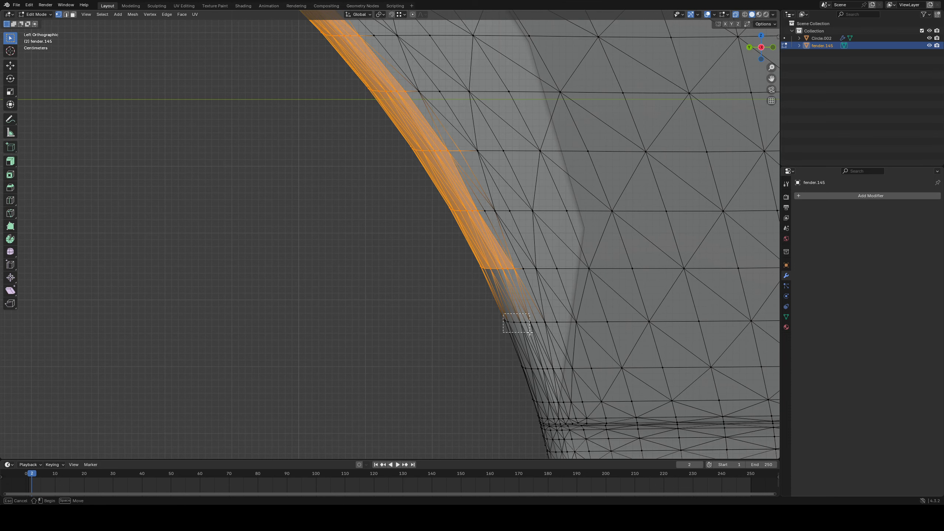
pyautogui.rightClick(585, 315)
pyautogui.click(585, 313)
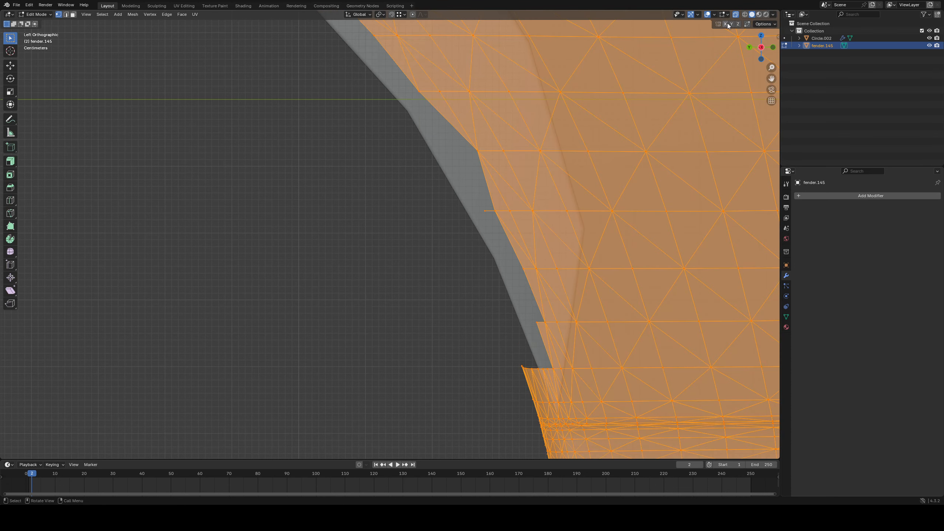
# - Scale the fender's remaining lip vertices above the body line behind the wheel arch to about 0.583 along Y
pyautogui.click(735, 15)
pyautogui.press('Tab')
pyautogui.scroll(-4, 576, 98)
pyautogui.press('Tab')
pyautogui.scroll(4, 451, 98)
pyautogui.keyDown('shift'); pyautogui.moveTo(588, 201); pyautogui.dragTo(568, 171, button='middle'); pyautogui.keyUp('shift')
pyautogui.scroll(5, 568, 171)
pyautogui.click(735, 14)
pyautogui.moveTo(264, 179); pyautogui.dragTo(354, 363)
pyautogui.click(735, 15)
pyautogui.press('s')
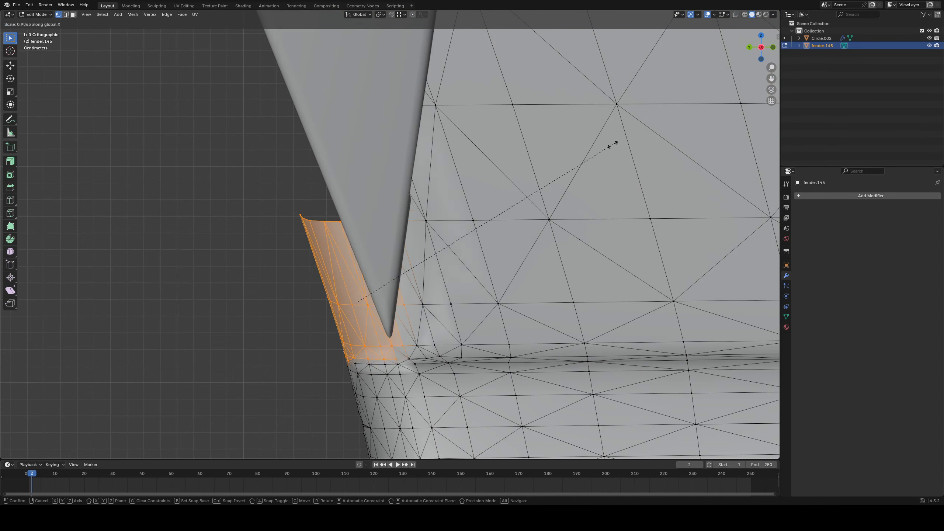
pyautogui.press('y')
pyautogui.click(528, 171)
# - Move the narrowed lip vertices about -0.016 m along Y behind the flare's tip, and return to Object Mode
pyautogui.press('g')
pyautogui.press('y')
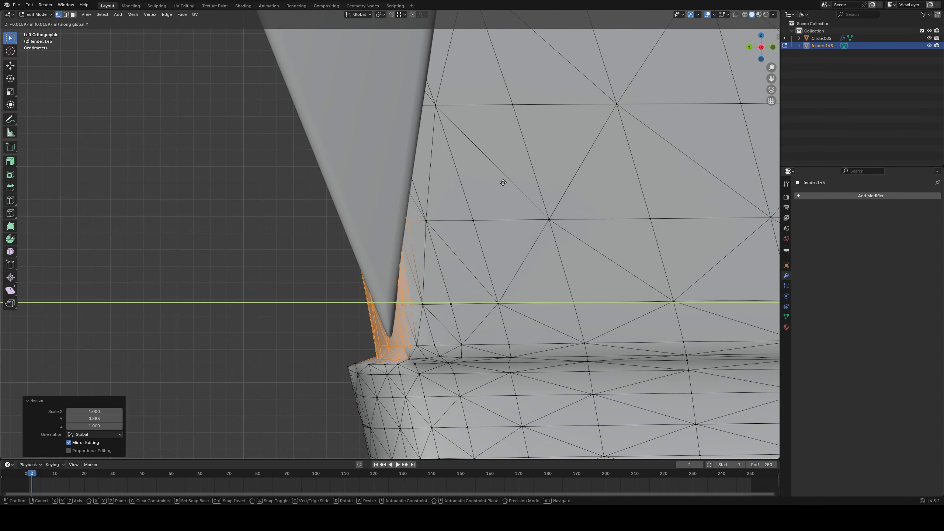
pyautogui.click(504, 183)
pyautogui.scroll(-4, 491, 188)
pyautogui.press('a')
pyautogui.press('Tab')
# - Move the vertices at the flare's rear lower tip about 0.01 m along Y, and return to Object Mode
pyautogui.click(375, 131)
pyautogui.press('Tab')
pyautogui.click(735, 14)
pyautogui.moveTo(357, 256); pyautogui.dragTo(427, 309)
pyautogui.click(736, 14)
pyautogui.moveTo(520, 167); pyautogui.dragTo(580, 156, button='middle')
pyautogui.press('g')
pyautogui.press('y')
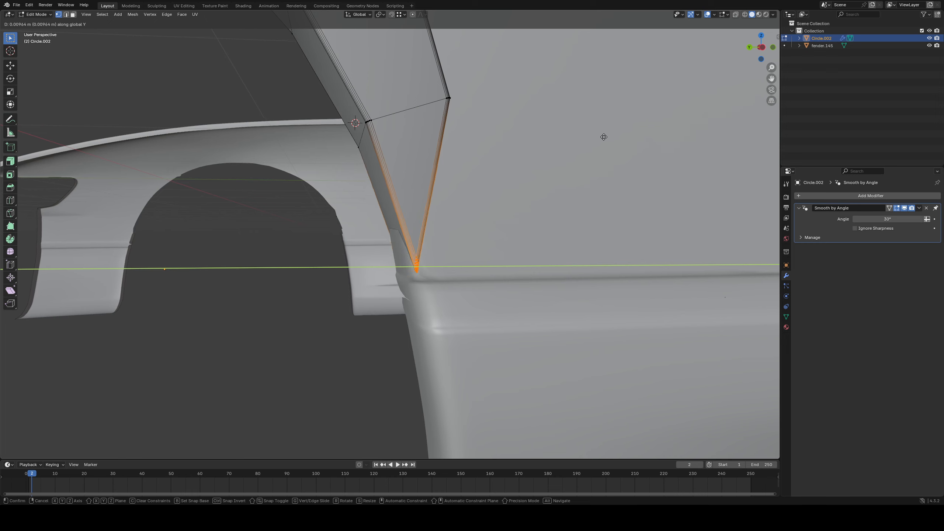
pyautogui.click(599, 137)
pyautogui.scroll(-4, 594, 140)
pyautogui.press('a')
pyautogui.press('Tab')
# - Shift the flare vertices just above the rear lower tip along Y toward the wheel opening, and return to Object Mode without X-ray
pyautogui.click(340, 256)
pyautogui.moveTo(339, 259); pyautogui.dragTo(303, 276, button='middle')
pyautogui.press('Tab')
pyautogui.moveTo(360, 213); pyautogui.dragTo(375, 221, button='middle')
pyautogui.scroll(2, 375, 222)
pyautogui.click(736, 16)
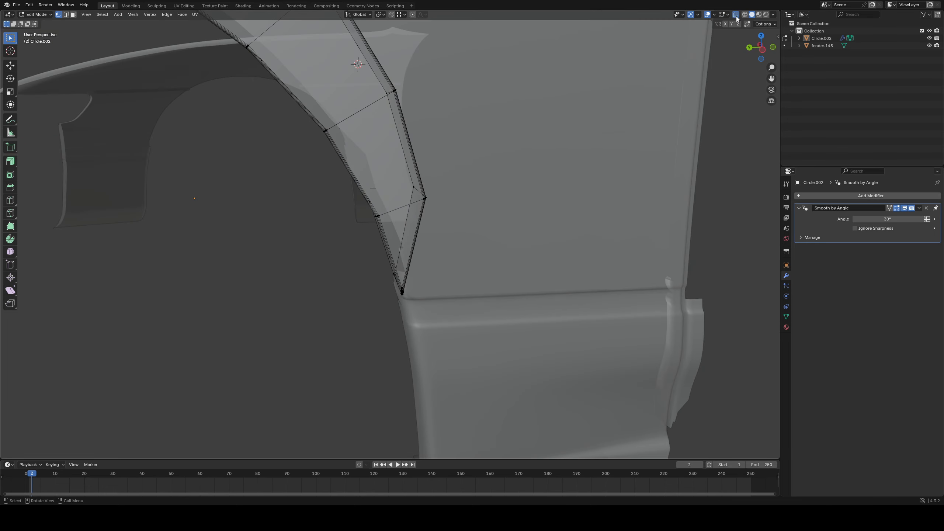
pyautogui.moveTo(487, 239); pyautogui.dragTo(488, 240)
pyautogui.press('g')
pyautogui.press('y')
pyautogui.click(502, 218)
pyautogui.press('a')
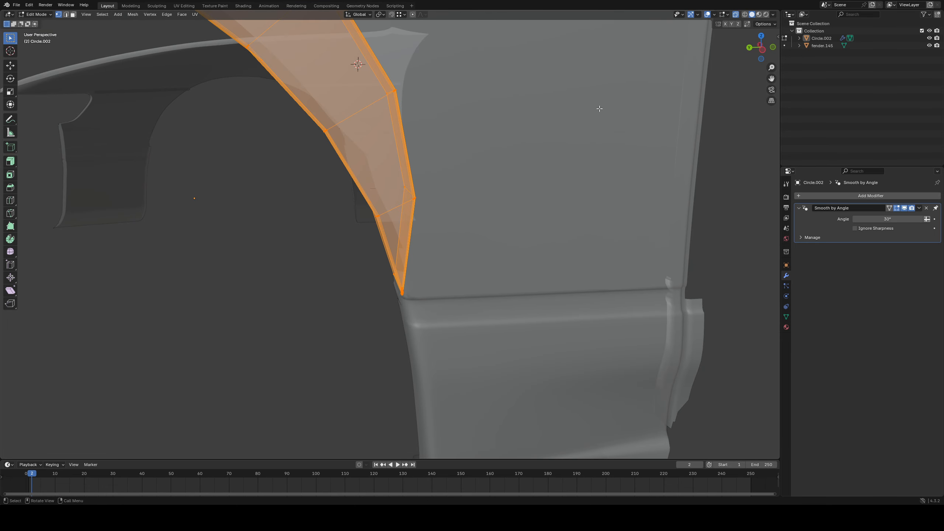
pyautogui.click(735, 15)
pyautogui.press('Tab')
pyautogui.scroll(-3, 474, 154)
# - Move the vertices at the flare's front lower tip about -0.02 m along Y
pyautogui.press('Tab')
pyautogui.click(235, 245)
pyautogui.moveTo(276, 242); pyautogui.dragTo(293, 232, button='middle')
pyautogui.press('Tab')
pyautogui.moveTo(294, 232); pyautogui.dragTo(372, 211, button='middle')
pyautogui.press('Tab')
pyautogui.scroll(2, 373, 211)
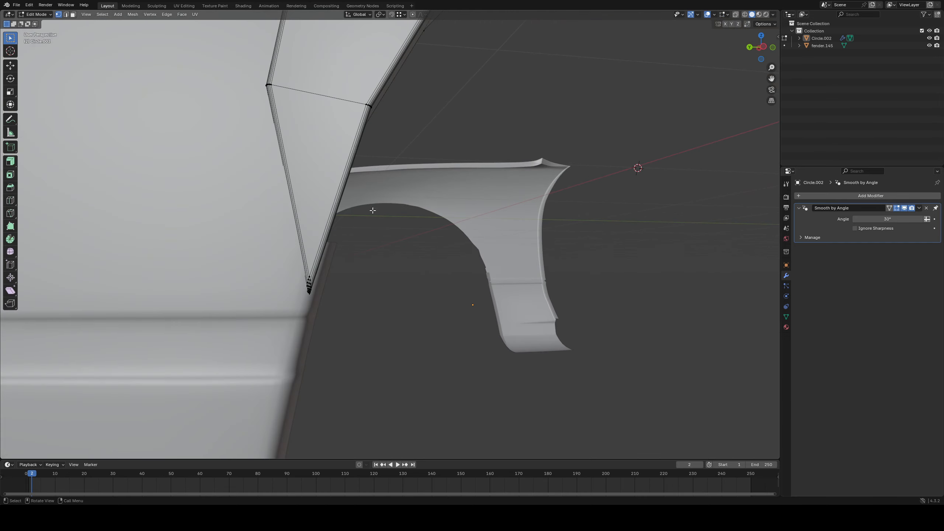
pyautogui.click(735, 15)
pyautogui.moveTo(234, 190); pyautogui.dragTo(357, 319)
pyautogui.moveTo(404, 325); pyautogui.dragTo(385, 340, button='middle')
pyautogui.press('g')
pyautogui.press('y')
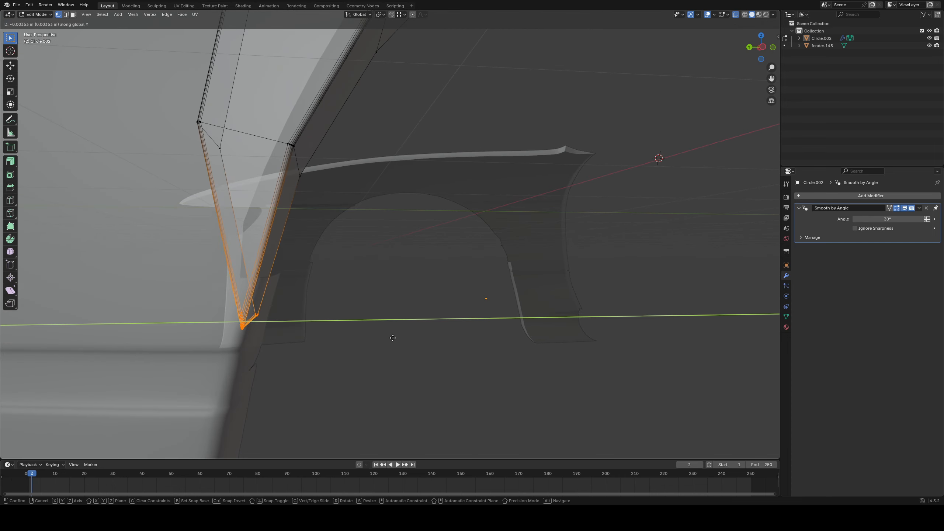
pyautogui.click(408, 343)
# - Shift the front lower tip vertices back by about 0.011 m along Y with X-ray off
pyautogui.click(736, 15)
pyautogui.press('g')
pyautogui.press('y')
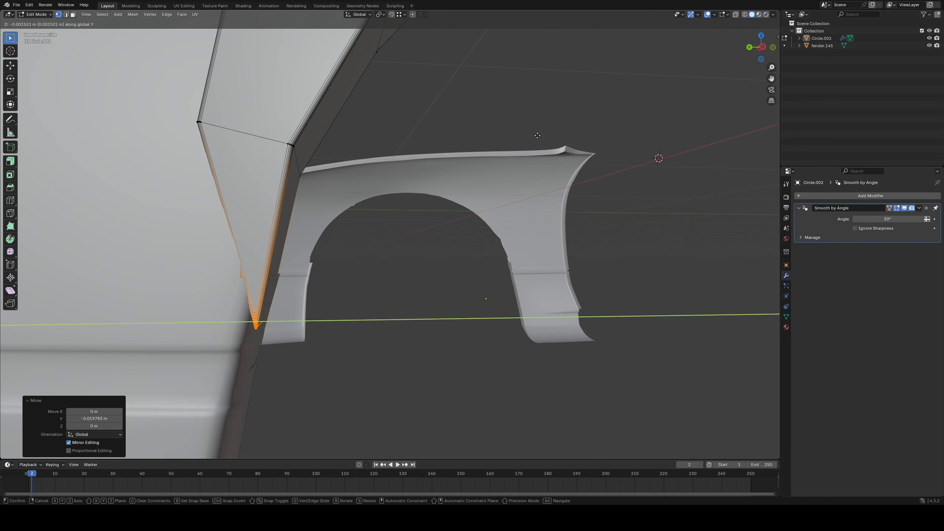
pyautogui.moveTo(533, 141); pyautogui.dragTo(534, 140, button='middle')
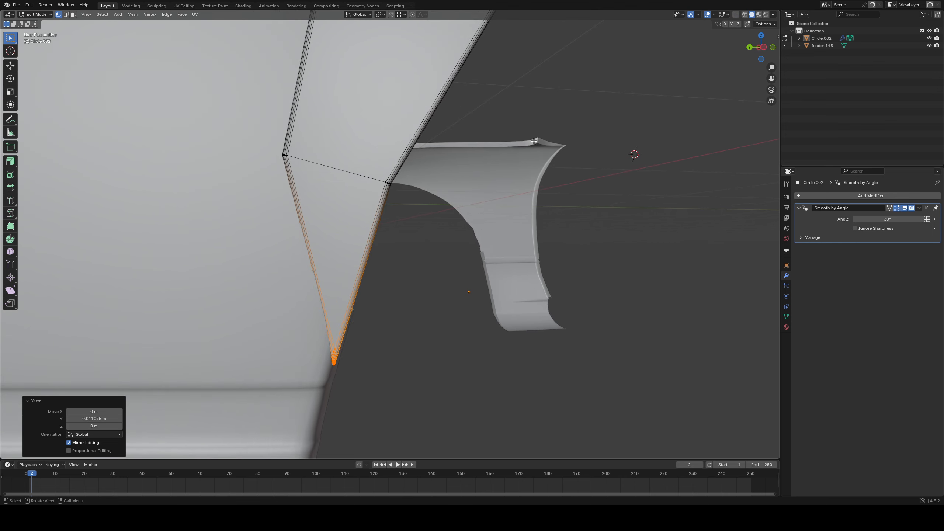
# - Shift the flare's outer-edge vertices just above the front lower tip along Y, and return to Object Mode without X-ray
pyautogui.click(736, 14)
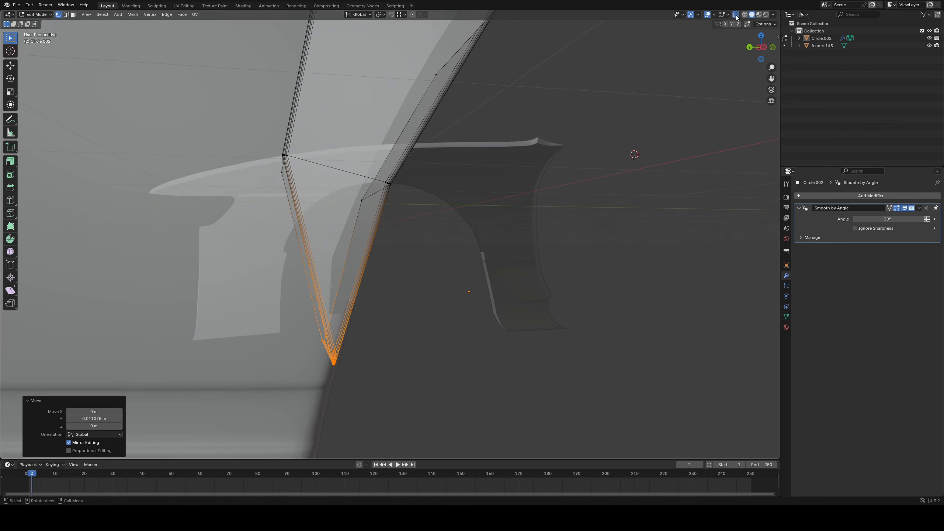
pyautogui.moveTo(228, 117); pyautogui.dragTo(325, 208)
pyautogui.moveTo(326, 207); pyautogui.dragTo(323, 242, button='middle')
pyautogui.press('g')
pyautogui.press('y')
pyautogui.click(337, 223)
pyautogui.press('a')
pyautogui.scroll(-4, 331, 225)
pyautogui.press('Tab')
pyautogui.scroll(-2, 490, 260)
pyautogui.click(525, 220)
pyautogui.click(736, 14)
# - Examine how the flare's ends and outline fit the fender around the wheel arch
pyautogui.moveTo(546, 80); pyautogui.dragTo(520, 90, button='middle')
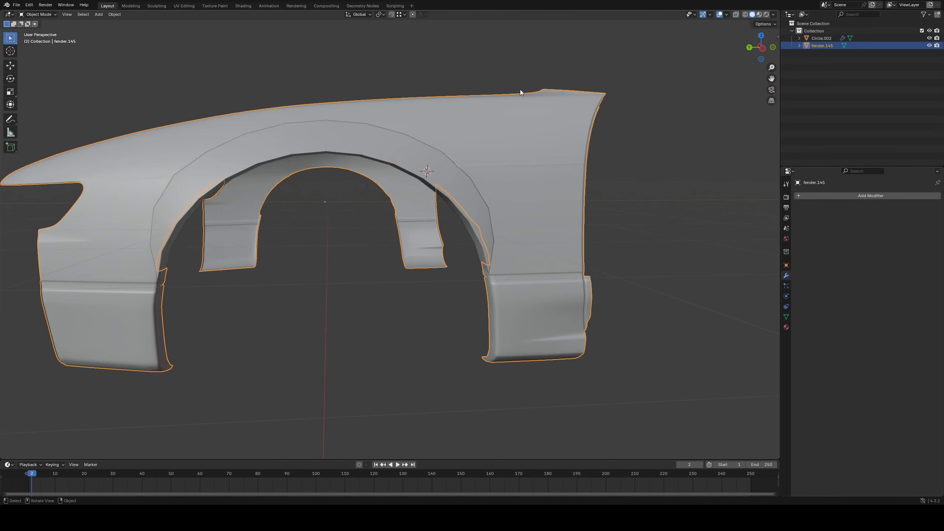
pyautogui.click(433, 158)
pyautogui.moveTo(433, 158); pyautogui.dragTo(520, 156, button='middle')
pyautogui.click(599, 140)
pyautogui.moveTo(599, 140); pyautogui.dragTo(425, 147, button='middle')
pyautogui.scroll(-3, 620, 124)
pyautogui.scroll(3, 425, 160)
# - Add a Mirror modifier on the X axis to the flare and apply its location, rotation and scale
pyautogui.click(413, 127)
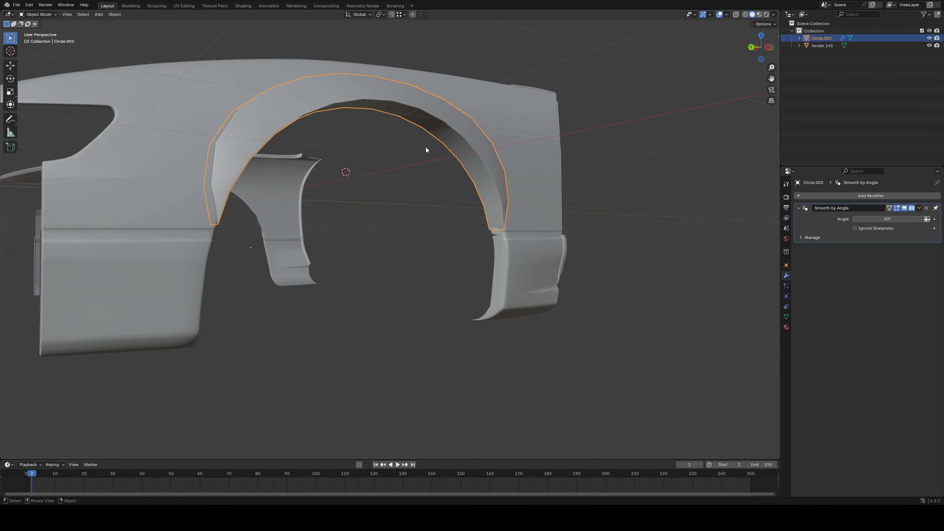
pyautogui.click(817, 196)
pyautogui.write('mirror')
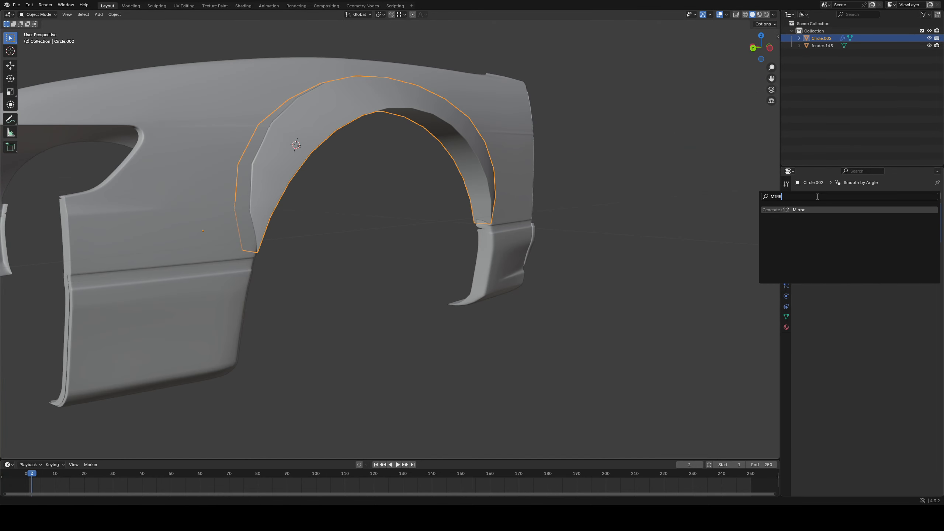
pyautogui.press('Return')
pyautogui.hotkey('ctrl', 'a')
pyautogui.click(551, 240)
pyautogui.scroll(-3, 551, 239)
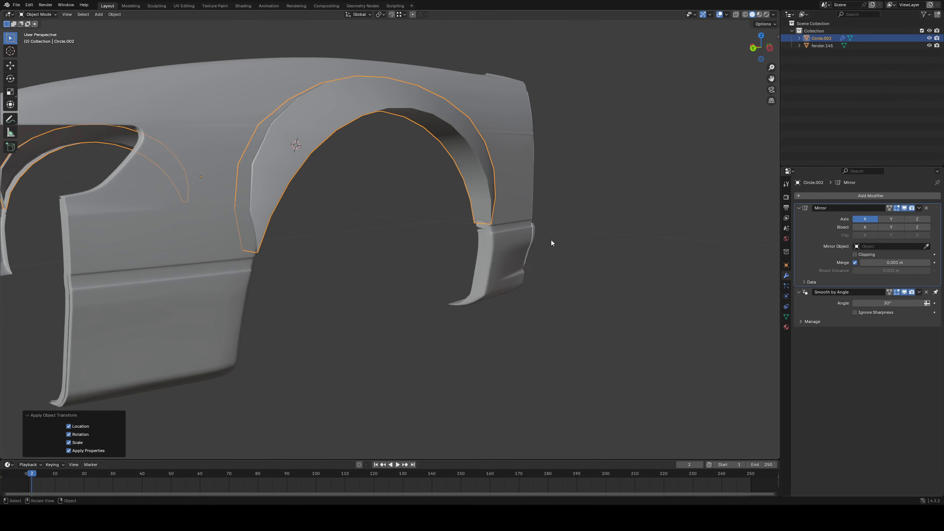
pyautogui.moveTo(551, 240); pyautogui.dragTo(462, 254, button='middle')
pyautogui.scroll(5, 559, 251)
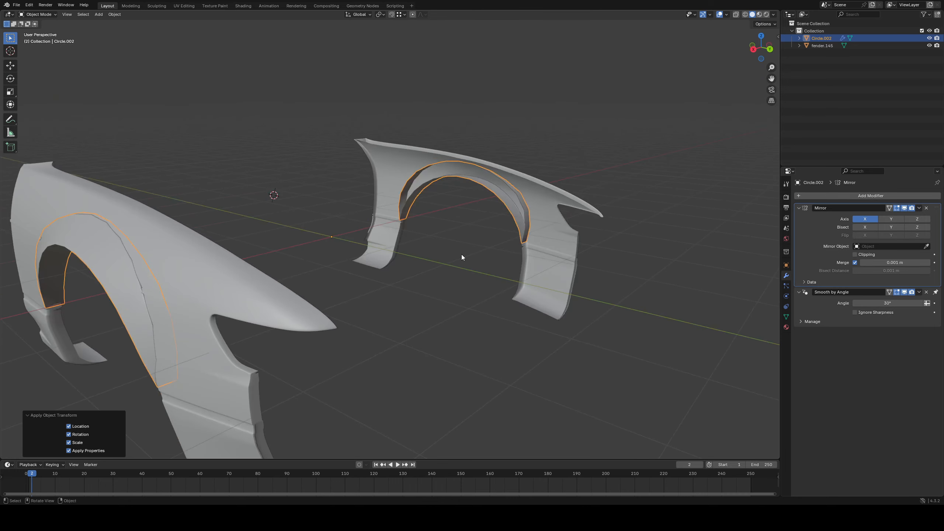
# - Add a Weighted Normal modifier to the flare
pyautogui.click(861, 194)
pyautogui.write('we')
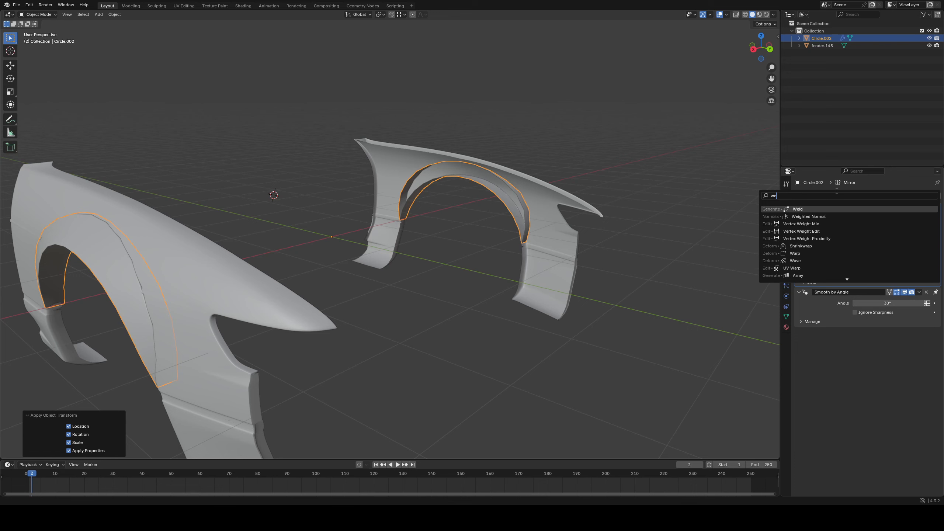
pyautogui.press('Down')
pyautogui.press('Return')
pyautogui.moveTo(744, 286); pyautogui.dragTo(597, 285, button='middle')
pyautogui.scroll(5, 598, 283)
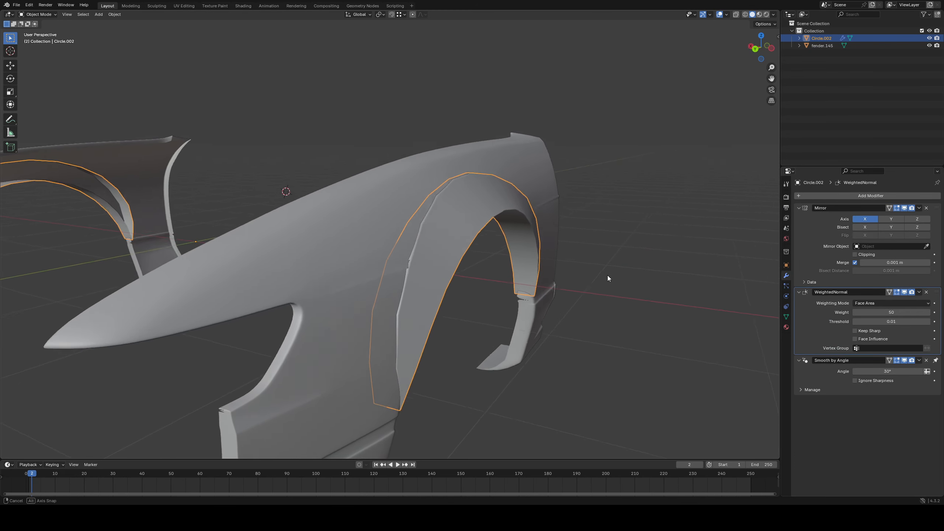
# - Apply the flare's Mirror, Weighted Normal and Smooth by Angle modifiers
pyautogui.click(919, 208)
pyautogui.click(916, 216)
pyautogui.click(919, 208)
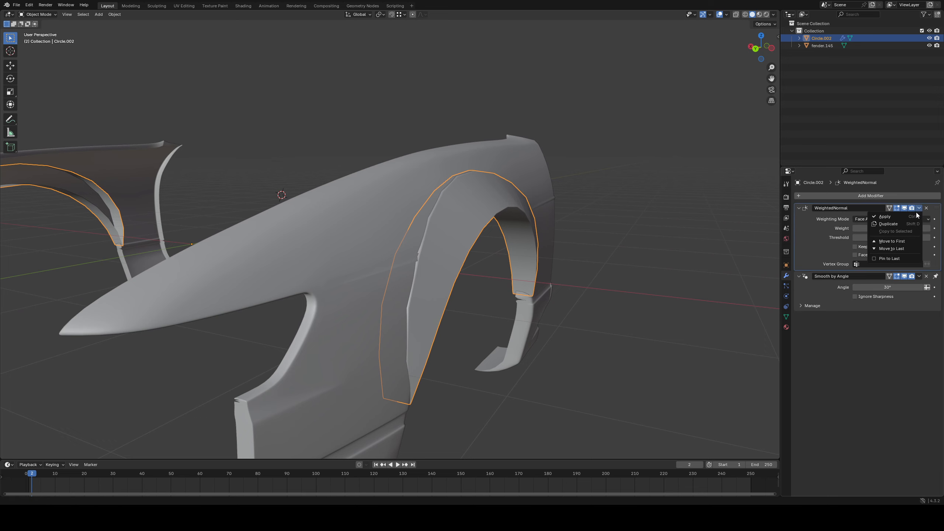
pyautogui.click(917, 216)
pyautogui.click(918, 208)
pyautogui.click(917, 216)
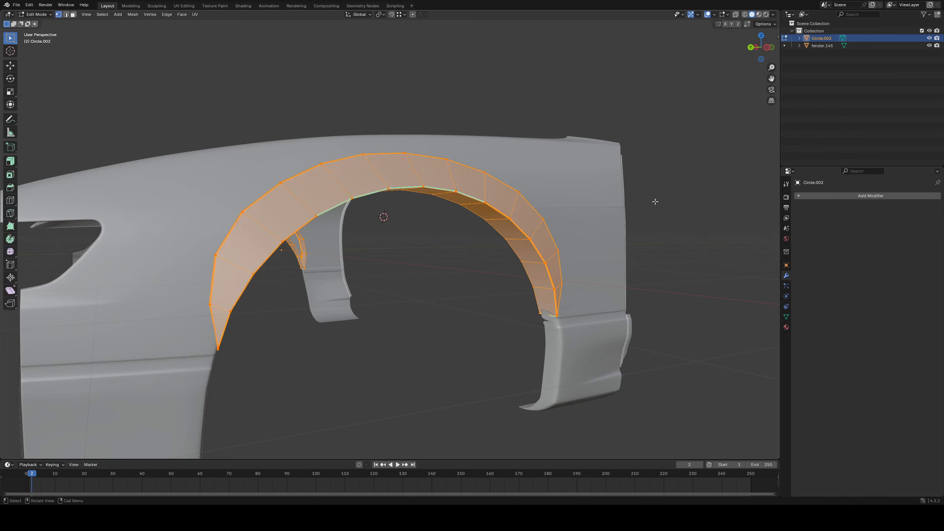
# - Clear the sharp marks from all edges of both flares in edge select mode
pyautogui.moveTo(655, 157); pyautogui.dragTo(191, 98, button='middle')
pyautogui.click(66, 14)
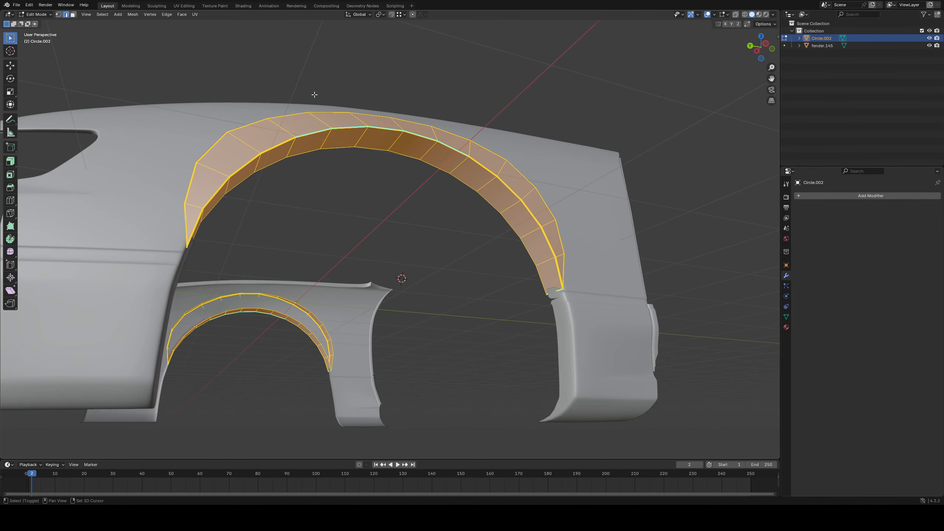
pyautogui.scroll(4, 334, 323)
pyautogui.rightClick(333, 325)
pyautogui.click(334, 325)
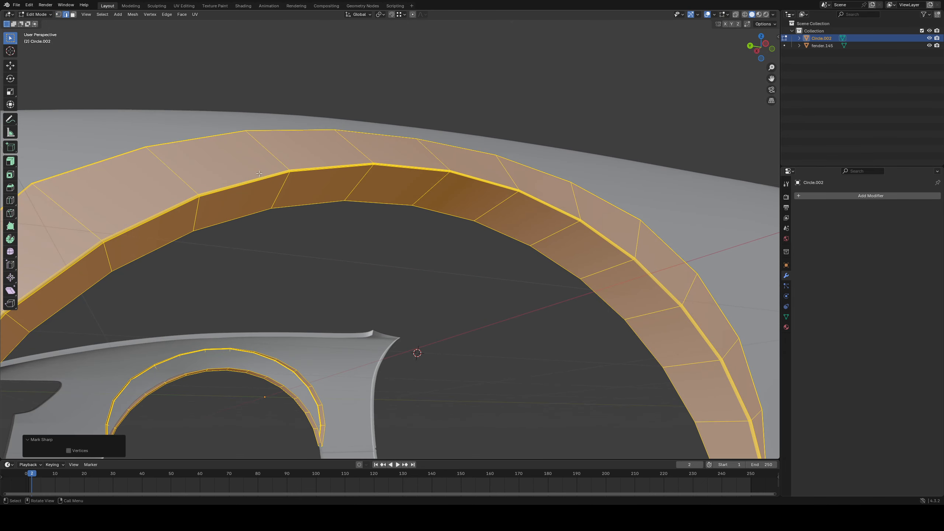
# - Return to Object Mode and add a Catmull-Clark Subdivision modifier to the flares
pyautogui.press('Tab')
pyautogui.scroll(-6, 423, 282)
pyautogui.moveTo(424, 282); pyautogui.dragTo(488, 265, button='middle')
pyautogui.click(826, 194)
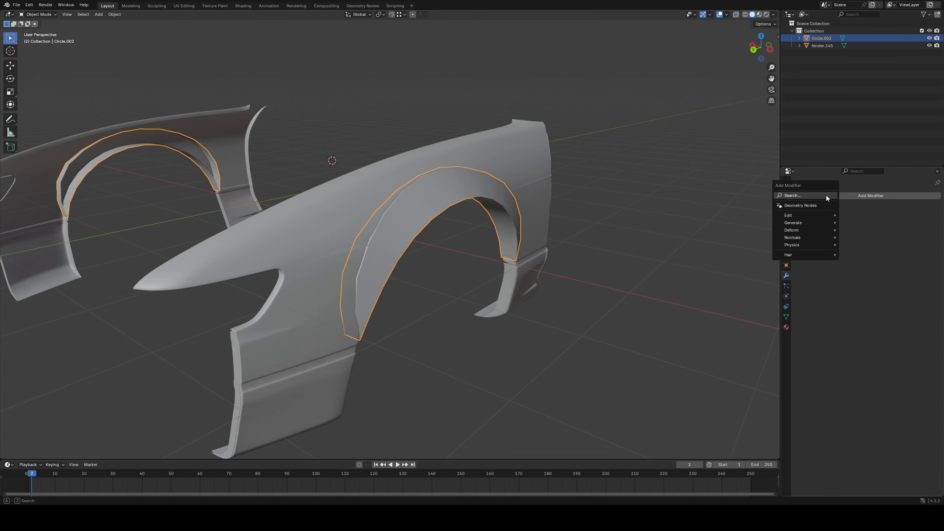
pyautogui.write('sub')
pyautogui.press('Return')
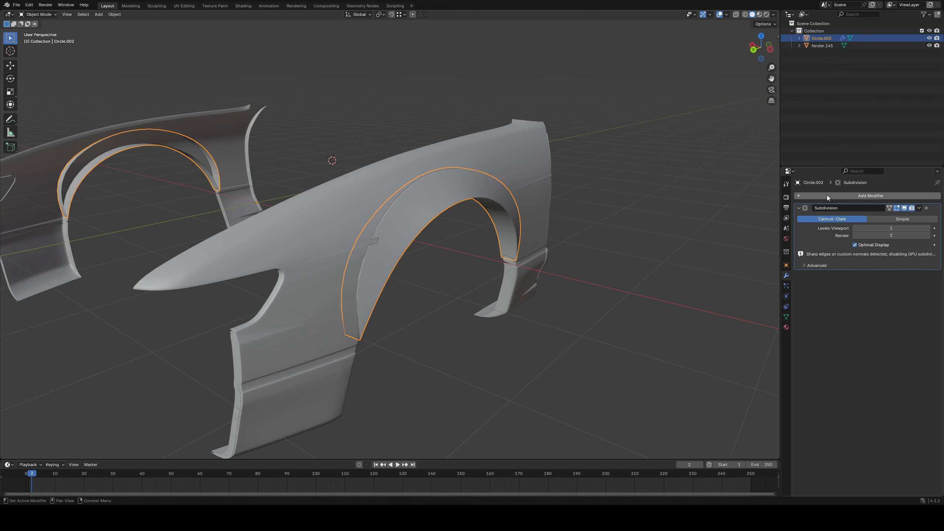
# - Examine where the fender's side strip meets the subdivided flare at the front of the wheel arch
pyautogui.moveTo(517, 180); pyautogui.dragTo(569, 191, button='middle')
pyautogui.scroll(3, 576, 208)
pyautogui.press('Tab')
pyautogui.press('Tab')
pyautogui.scroll(5, 486, 223)
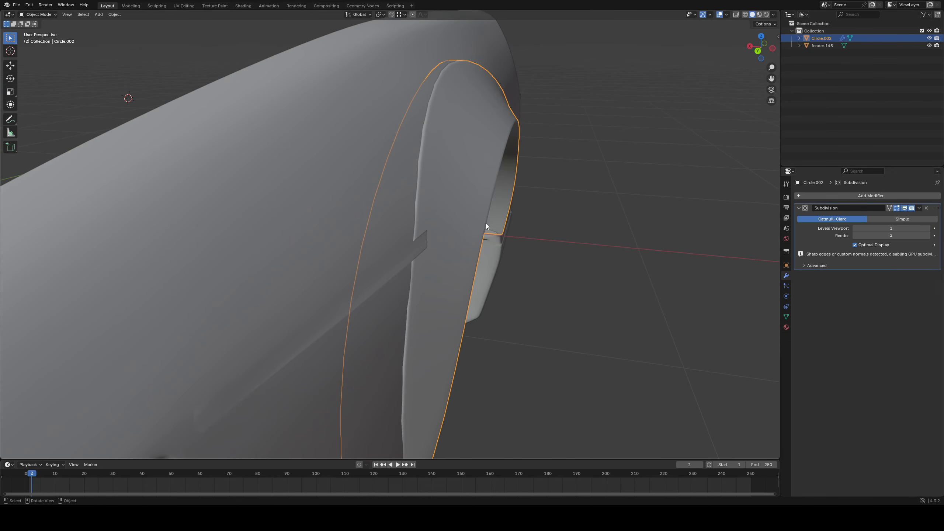
pyautogui.press('Tab')
pyautogui.scroll(2, 552, 300)
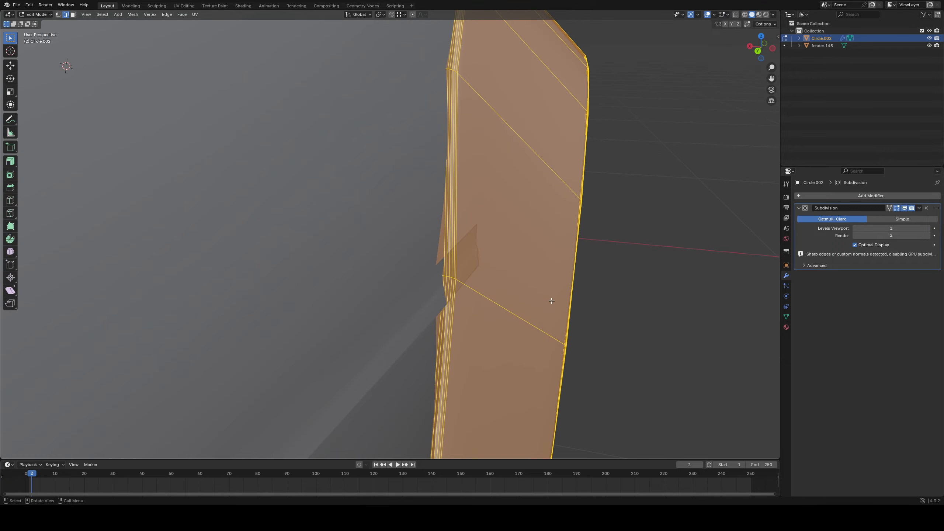
pyautogui.press('Tab')
pyautogui.scroll(-6, 559, 295)
# - Select the faces of the fender's side strip between the headlight cutout and the wheel arch in face select mode
pyautogui.click(380, 251)
pyautogui.press('Tab')
pyautogui.moveTo(380, 251); pyautogui.dragTo(283, 230, button='middle')
pyautogui.keyDown('shift'); pyautogui.moveTo(194, 189); pyautogui.dragTo(321, 193, button='middle'); pyautogui.keyUp('shift')
pyautogui.scroll(3, 321, 194)
pyautogui.scroll(5, 321, 193)
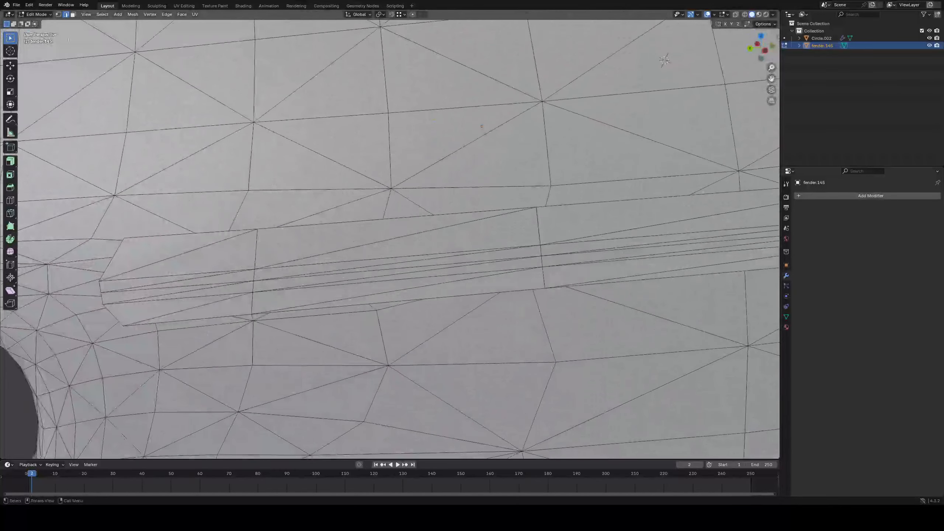
pyautogui.press('3')
pyautogui.moveTo(140, 256); pyautogui.dragTo(193, 311)
pyautogui.keyDown('shift'); pyautogui.moveTo(287, 235); pyautogui.dragTo(394, 295); pyautogui.keyUp('shift')
pyautogui.keyDown('shift'); pyautogui.moveTo(643, 212); pyautogui.dragTo(399, 225, button='middle'); pyautogui.keyUp('shift')
pyautogui.keyDown('shift'); pyautogui.moveTo(411, 224); pyautogui.dragTo(471, 258); pyautogui.keyUp('shift')
pyautogui.moveTo(471, 257); pyautogui.dragTo(561, 272, button='middle')
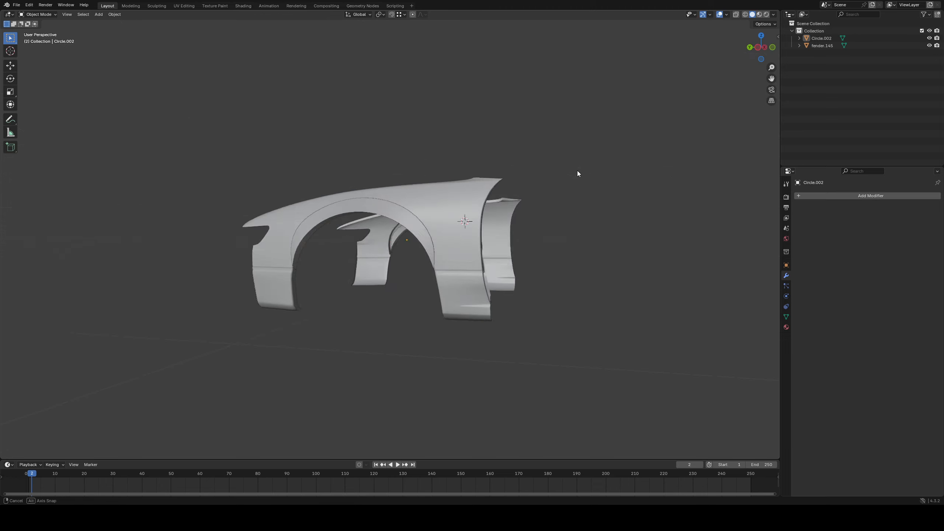
# - Examine both fenders and their flares from several angles, checking the fender mesh around the wheel arch
pyautogui.moveTo(577, 171); pyautogui.dragTo(443, 254, button='middle')
pyautogui.click(362, 244)
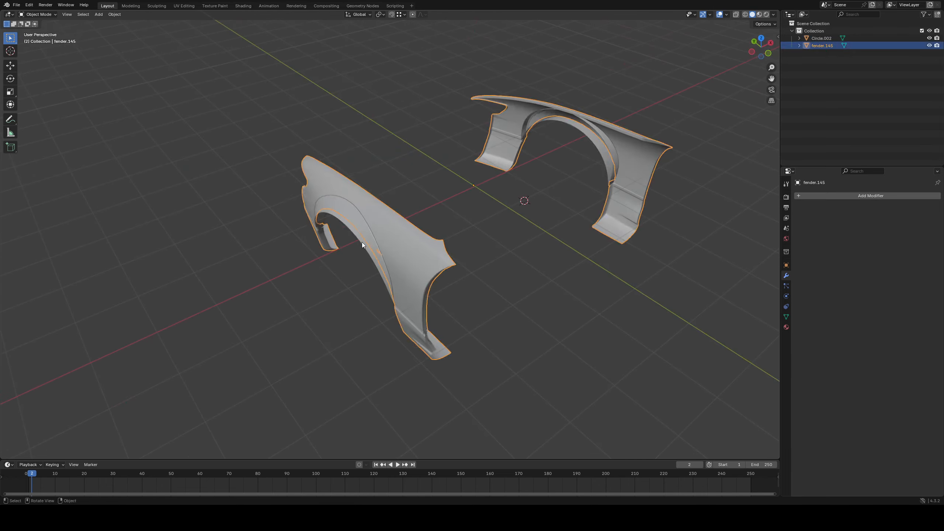
pyautogui.click(362, 242)
pyautogui.moveTo(362, 242); pyautogui.dragTo(388, 223, button='middle')
pyautogui.press('Tab')
pyautogui.scroll(4, 372, 246)
pyautogui.click(344, 277)
pyautogui.moveTo(344, 276)
pyautogui.mouseDown(button='middle')
pyautogui.moveTo(376, 227)
pyautogui.moveTo(430, 210)
pyautogui.moveTo(485, 223)
pyautogui.moveTo(489, 245)
pyautogui.moveTo(478, 249)
pyautogui.moveTo(431, 250)
pyautogui.moveTo(422, 235)
pyautogui.moveTo(344, 267)
pyautogui.mouseUp(button='middle')
pyautogui.press('Tab')
pyautogui.scroll(-3, 344, 267)
pyautogui.click(345, 267)
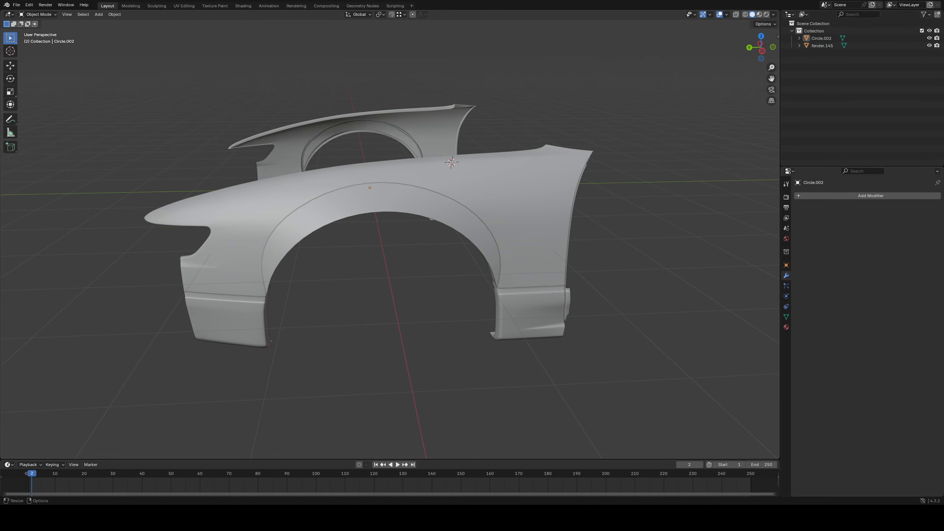